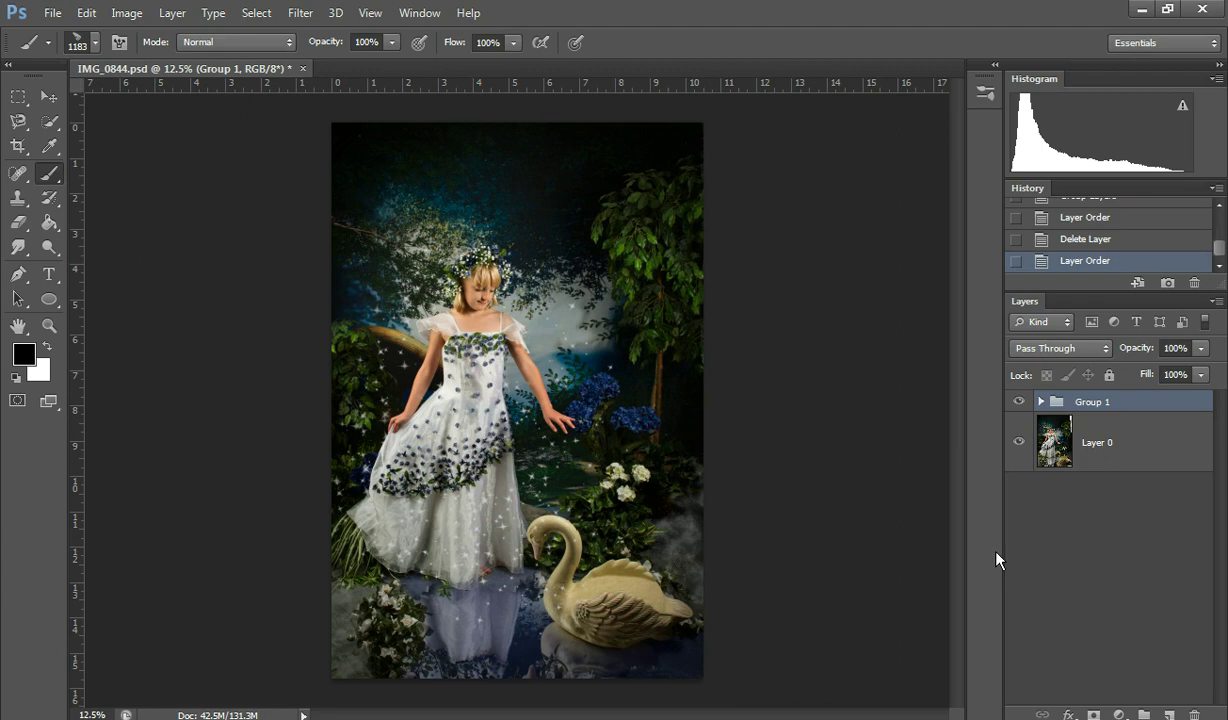
Load the Fairy Wing Brushes .ABR file into the brush presets through Load Brushes
click(96, 45)
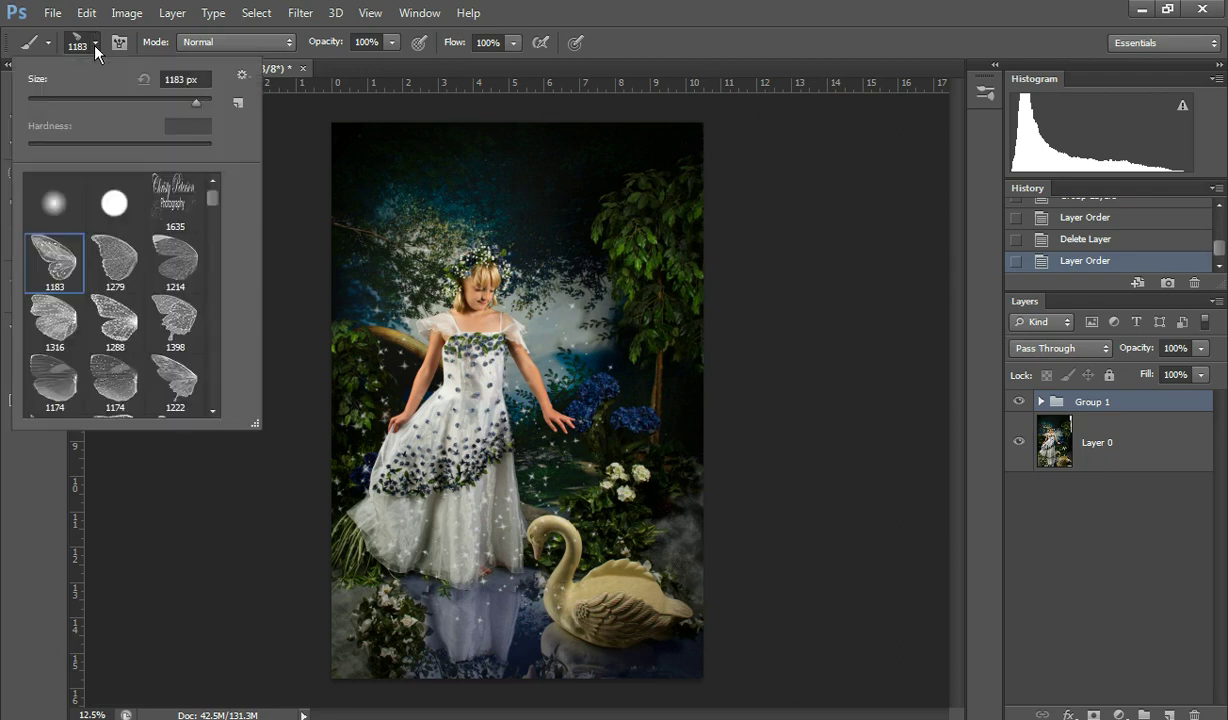
click(242, 76)
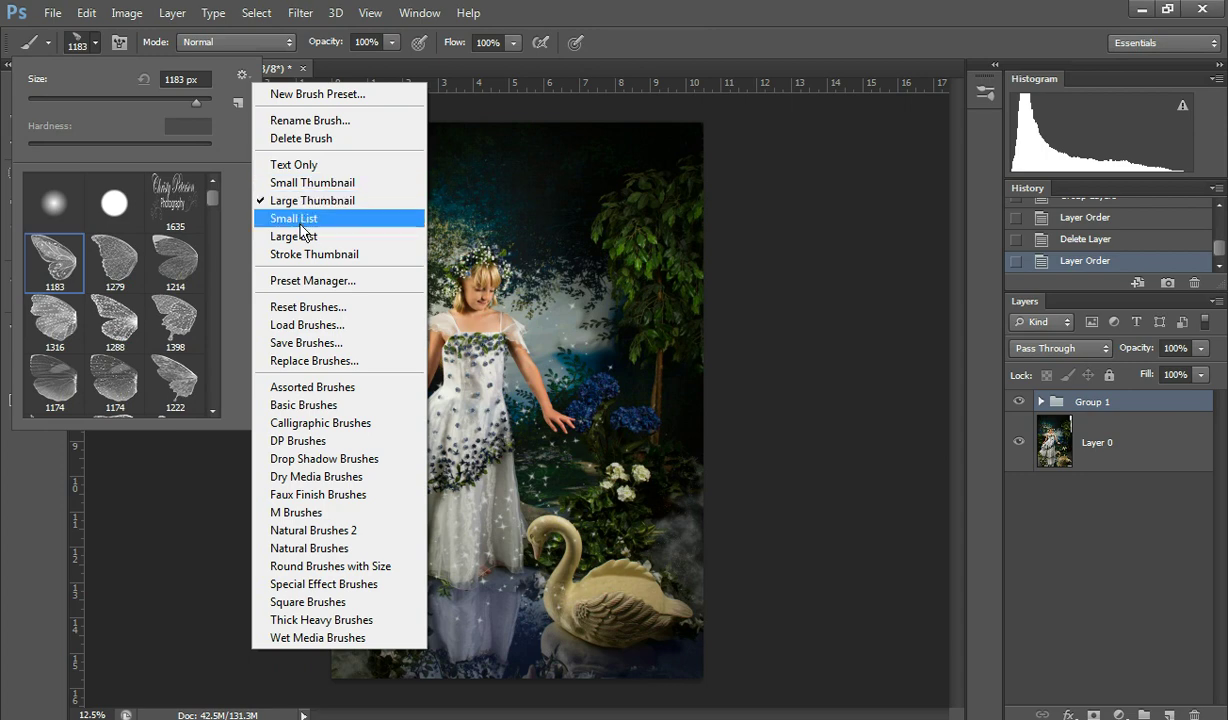
click(310, 325)
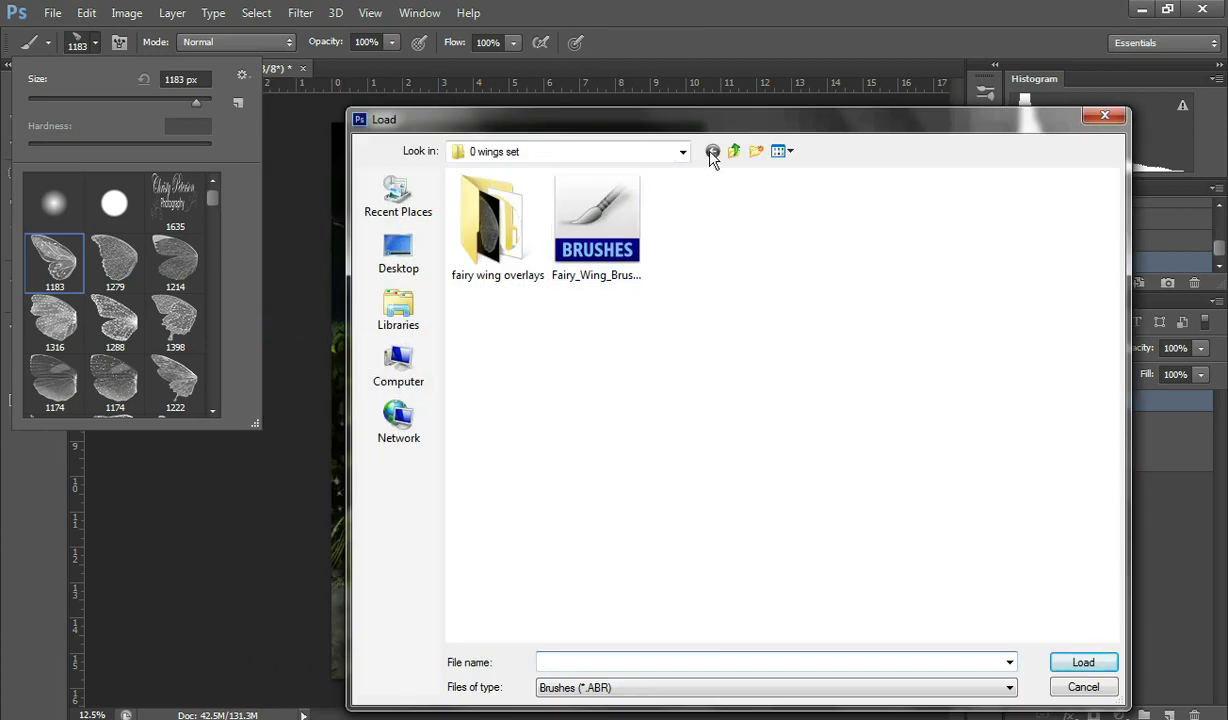
click(598, 249)
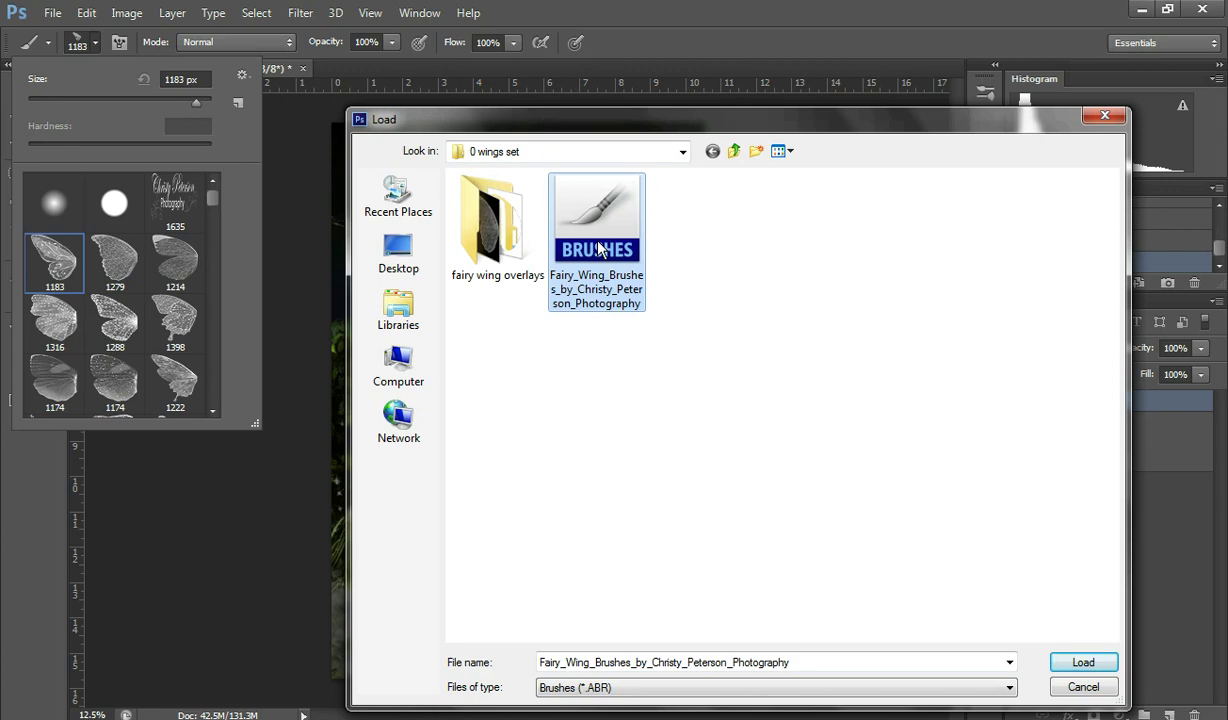
double_click(598, 249)
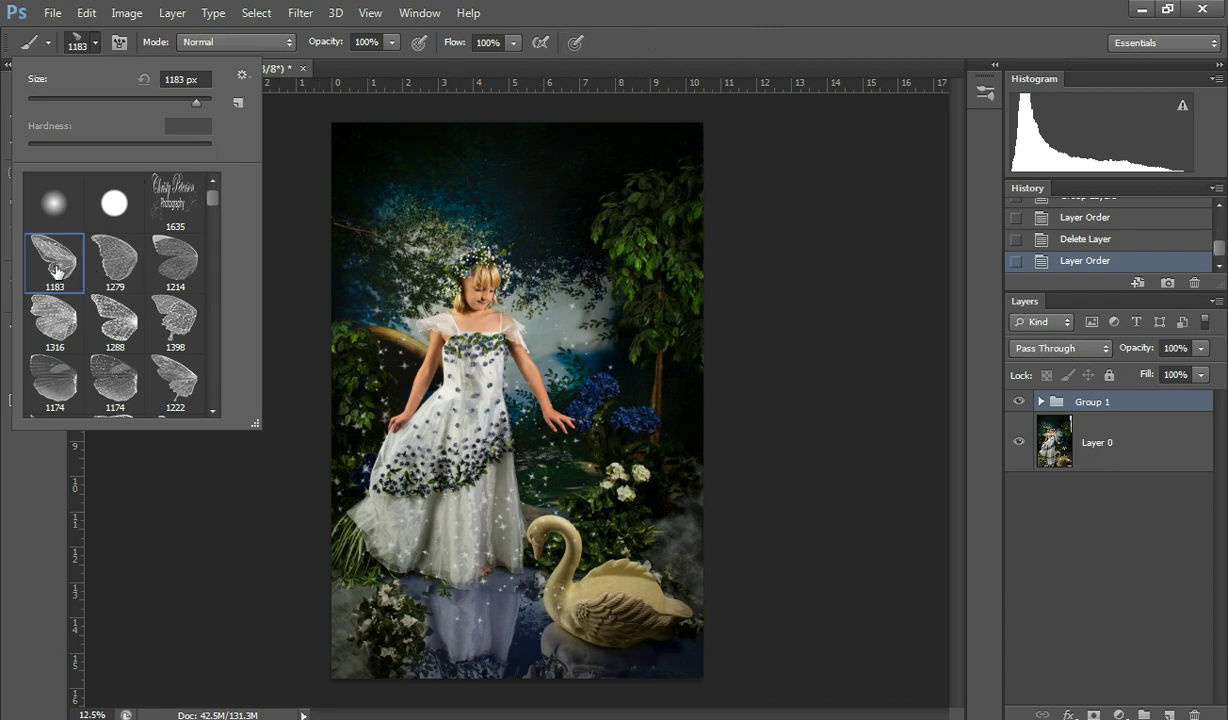
Sample the girl's white dress and lighten the foreground colour to efede7 for brushing
key(Escape)
click(49, 146)
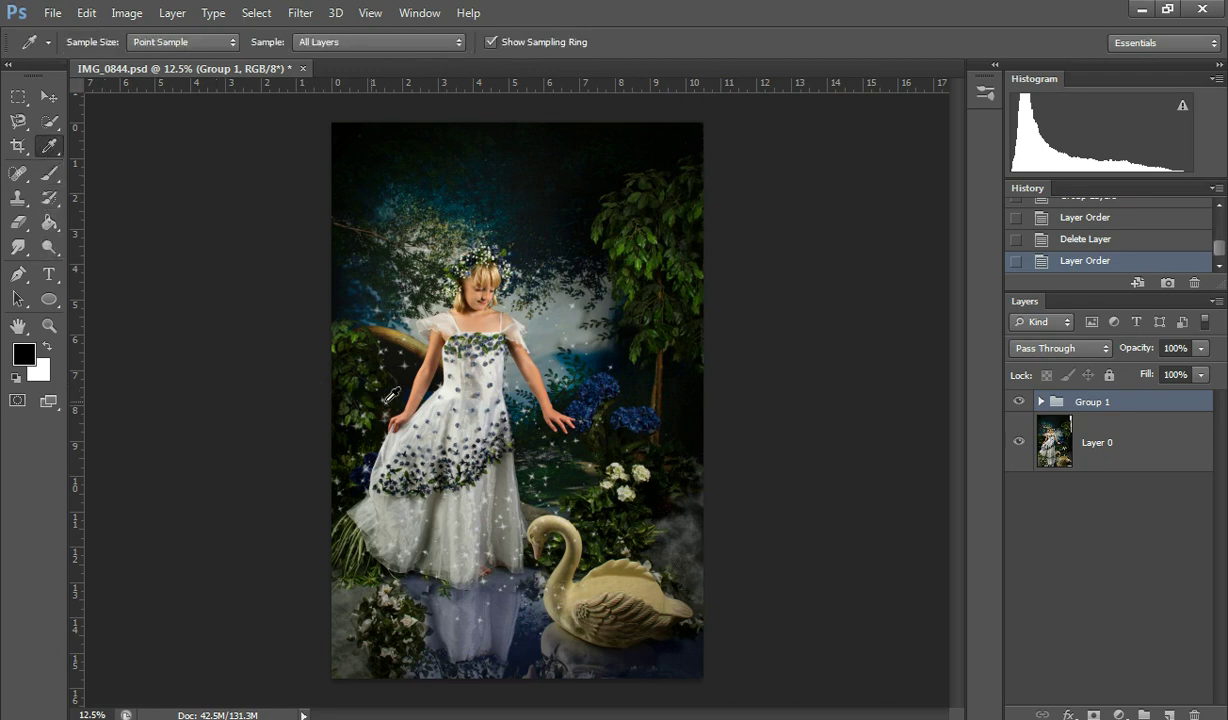
click(470, 383)
click(459, 379)
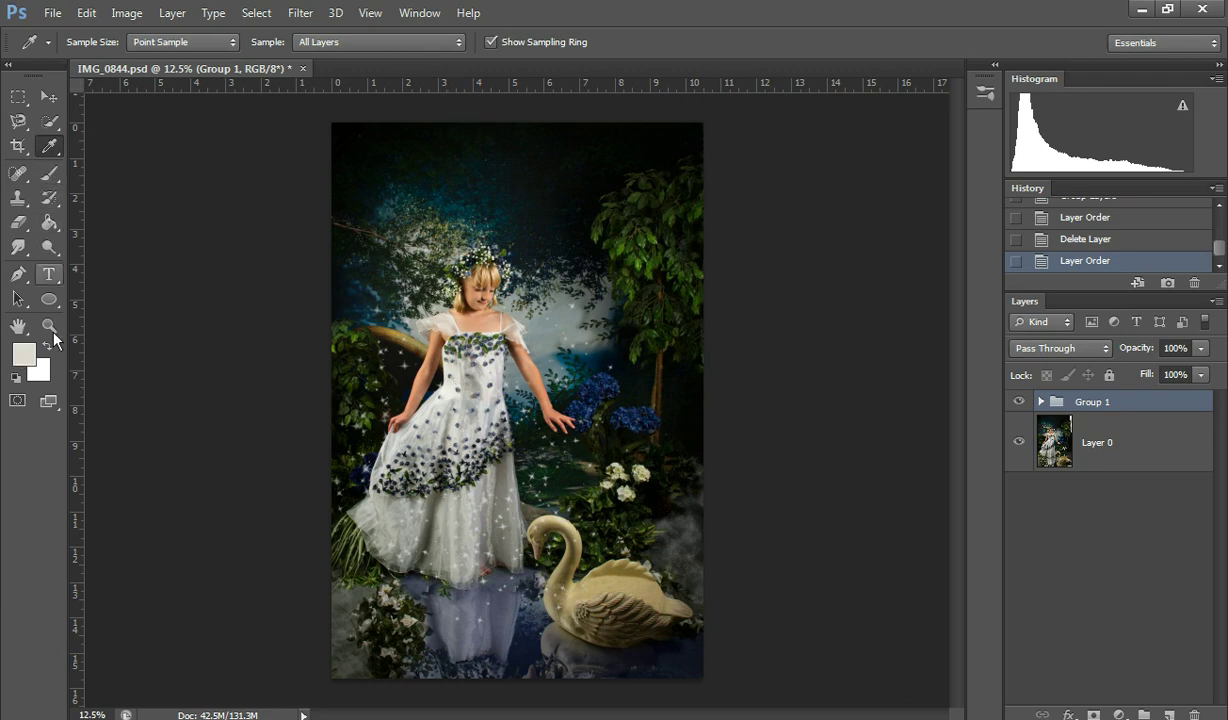
click(28, 353)
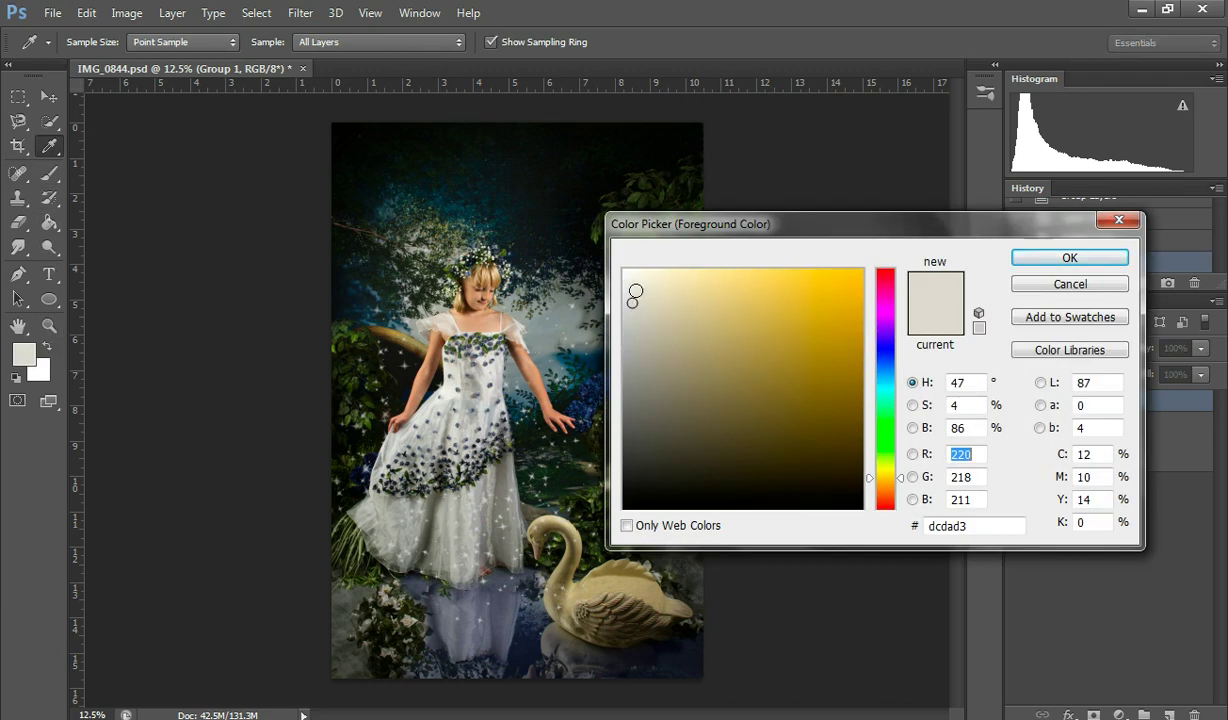
click(631, 284)
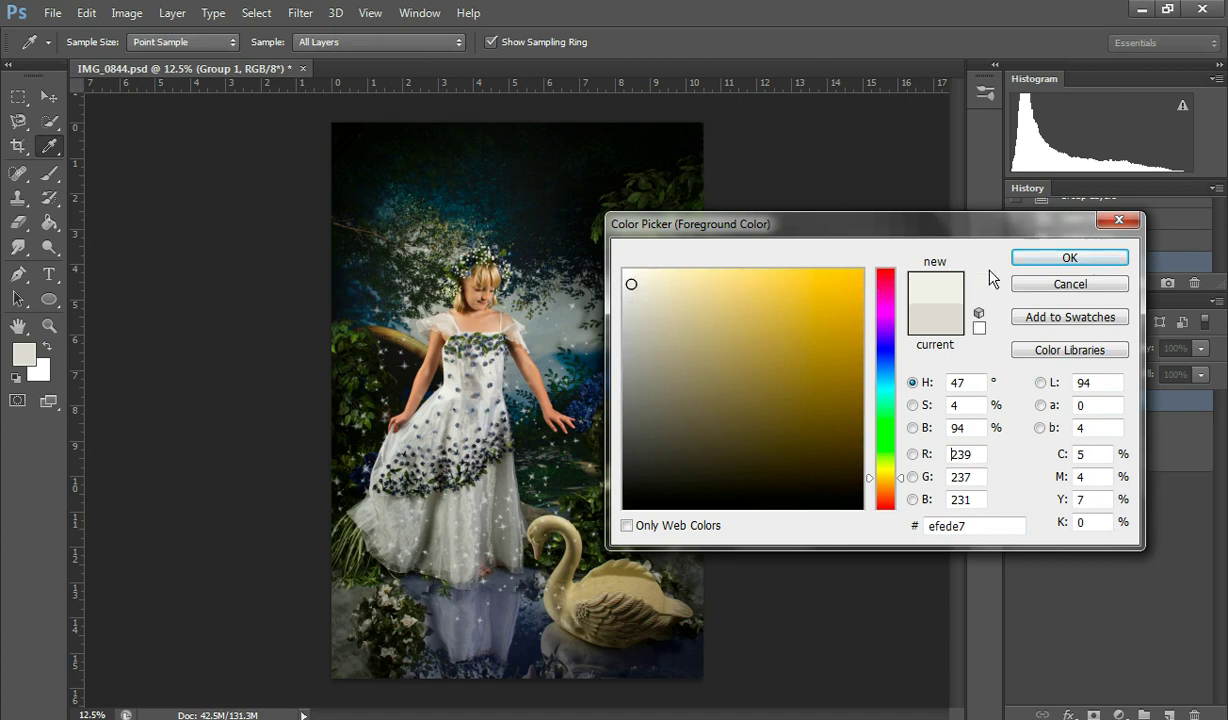
click(1014, 262)
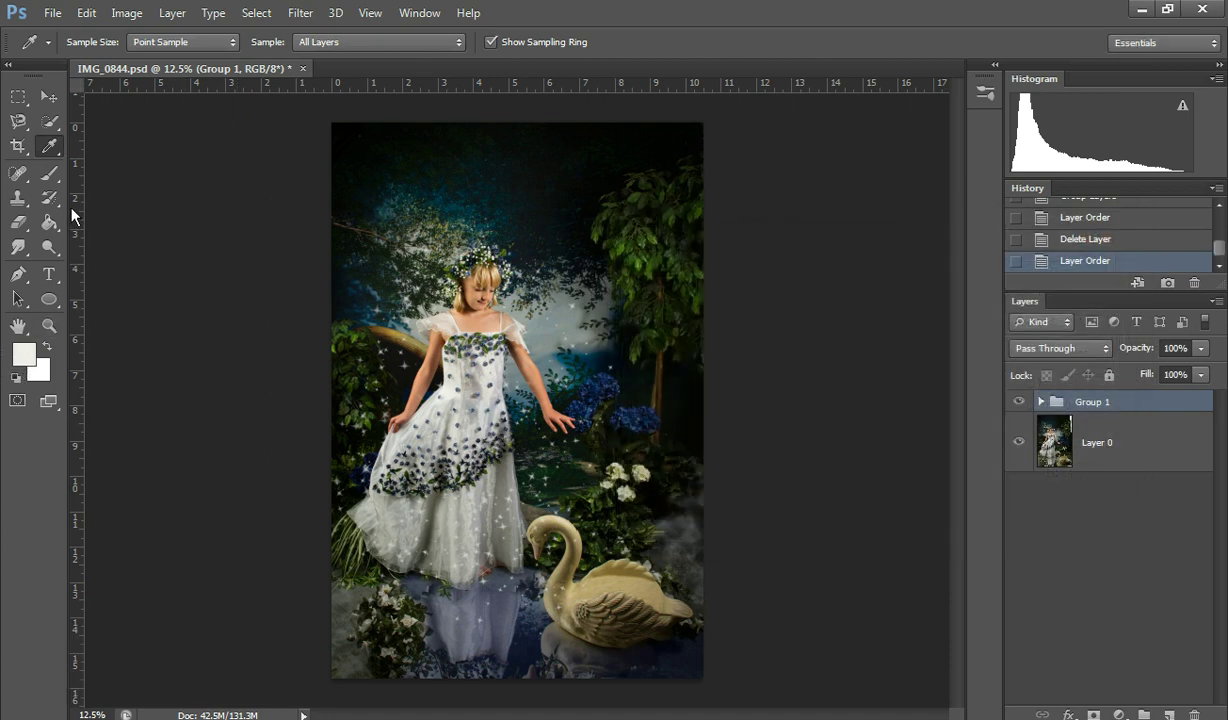
click(49, 173)
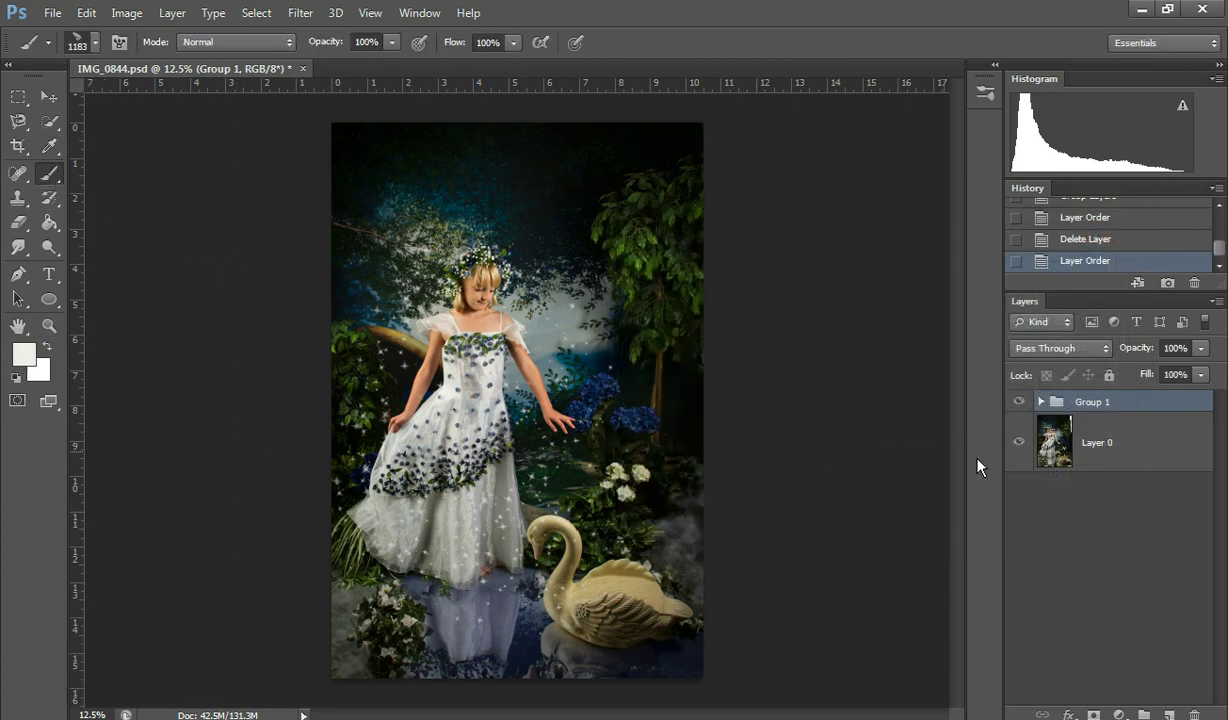
On a new layer, stamp a white wing beside the girl's shoulder with a 1700 px brush
click(1169, 714)
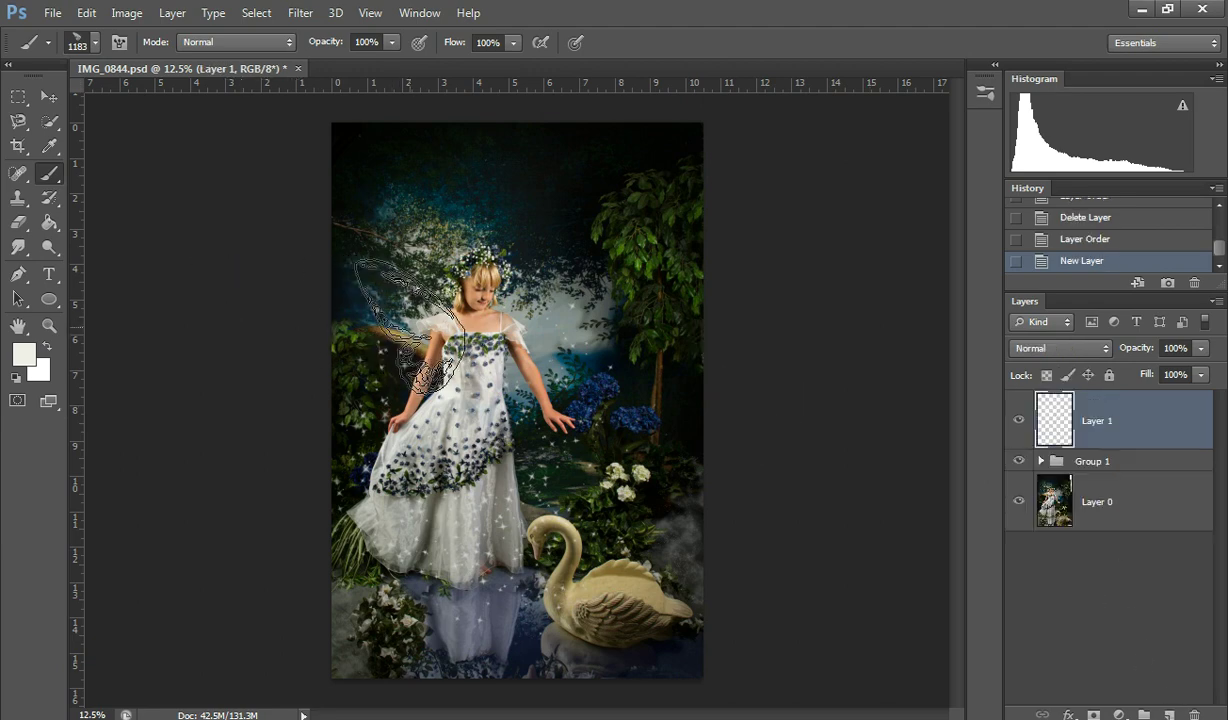
key(bracketright)
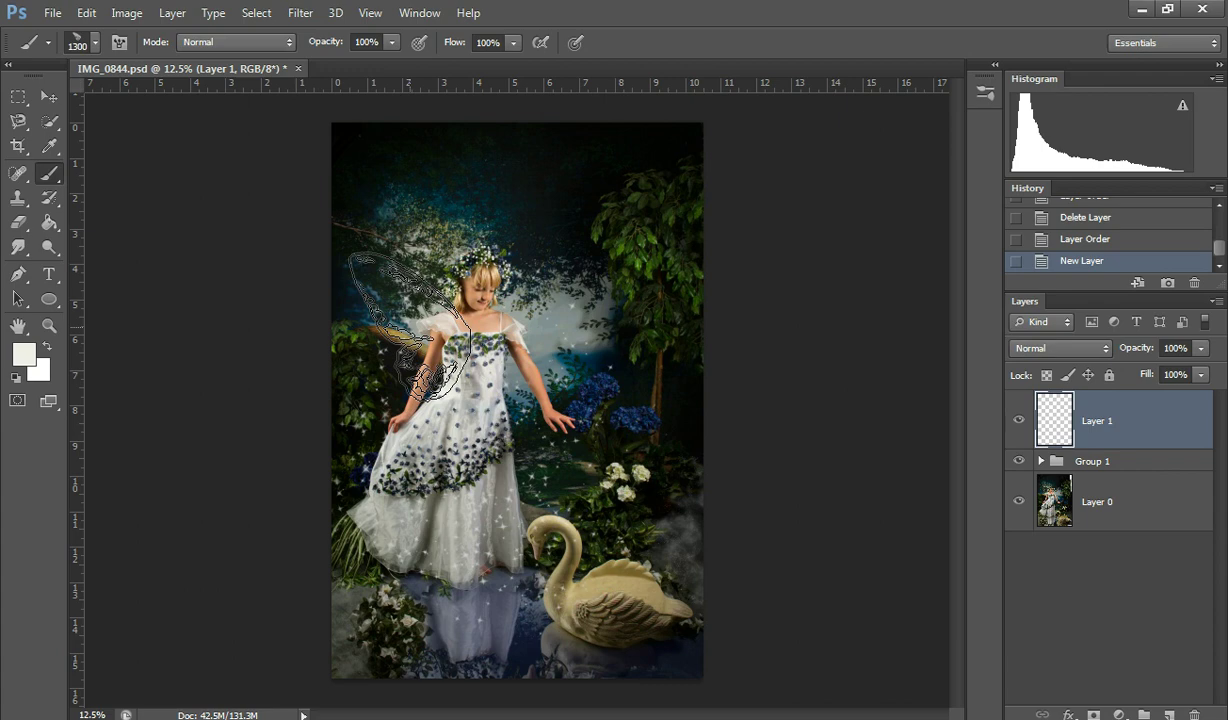
key(bracketright)
key(bracketright)
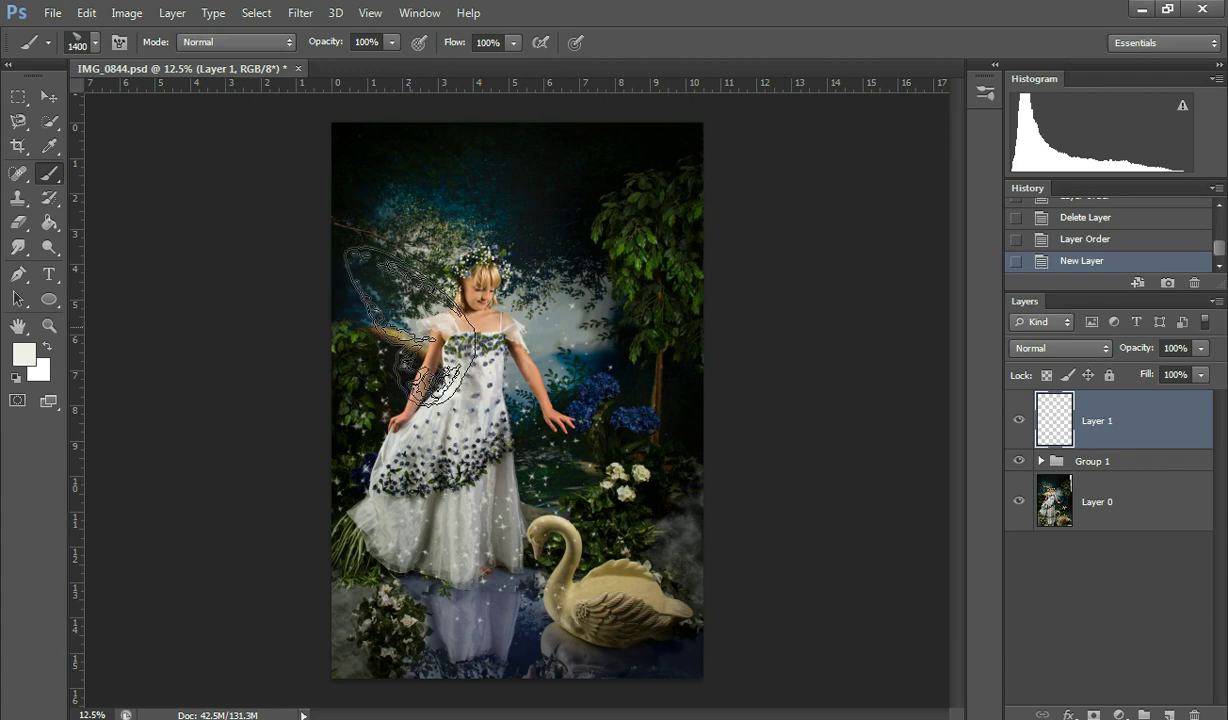
key(bracketright)
key(bracketright)
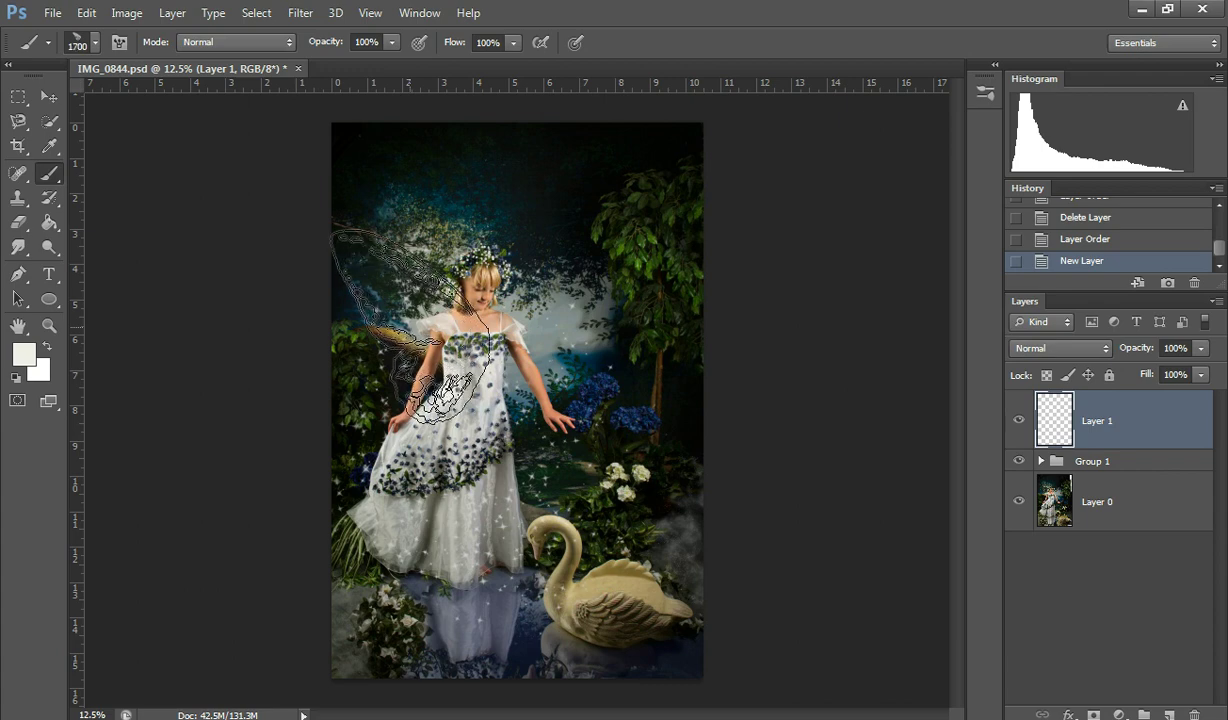
click(465, 342)
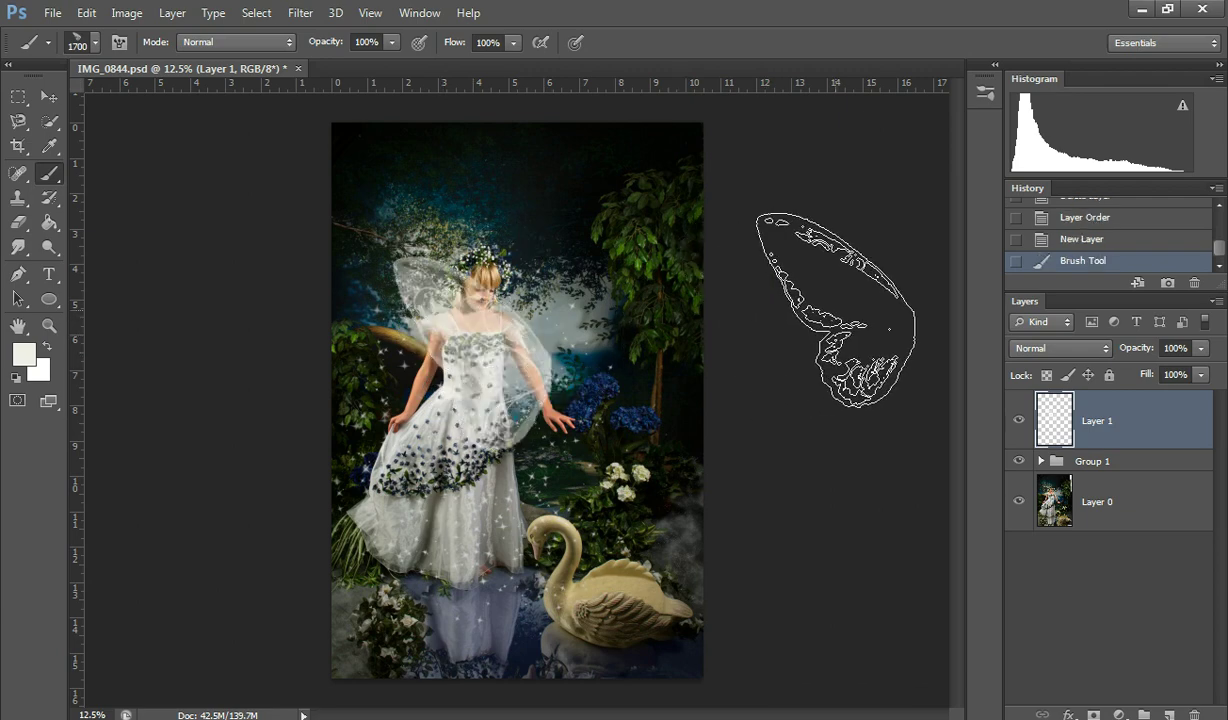
Free Transform the wing: rotate about 28°, shrink to roughly 91%, and move it onto her back
key(ctrl+t)
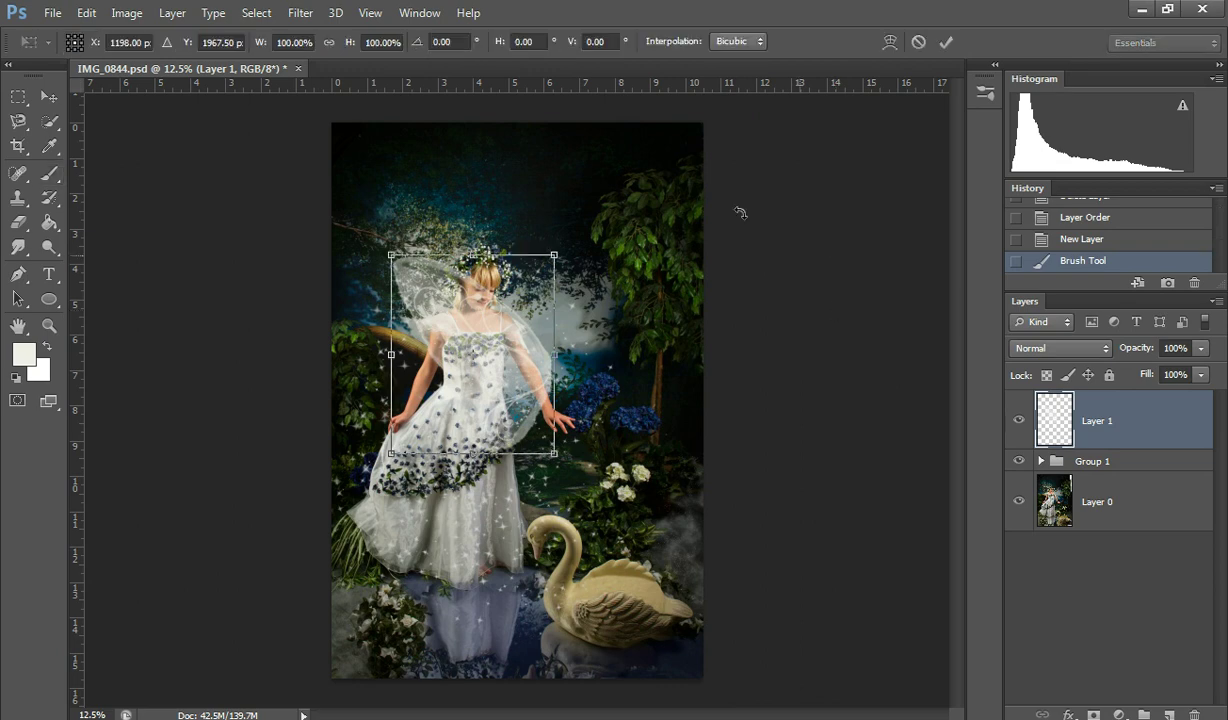
drag(593, 236, 660, 300)
drag(487, 349, 413, 296)
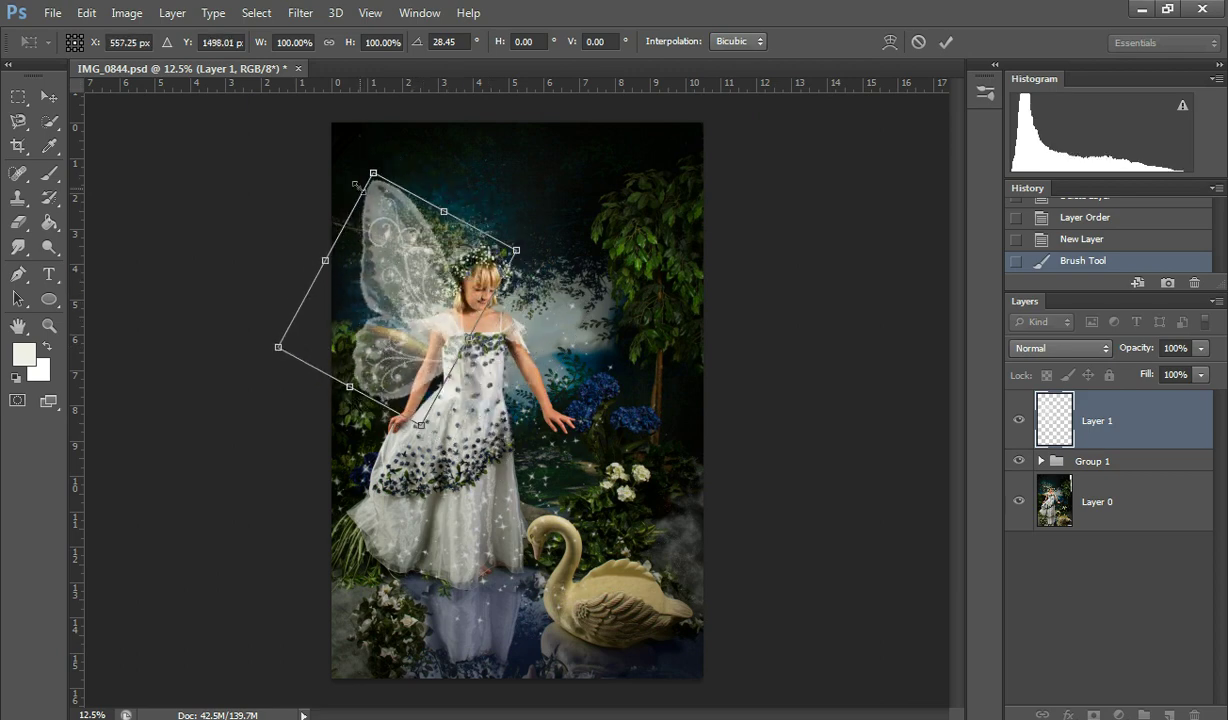
drag(372, 172, 379, 198)
mouse_move(412, 257)
mouse_down()
mouse_move(434, 268)
mouse_move(427, 249)
mouse_move(430, 259)
mouse_up()
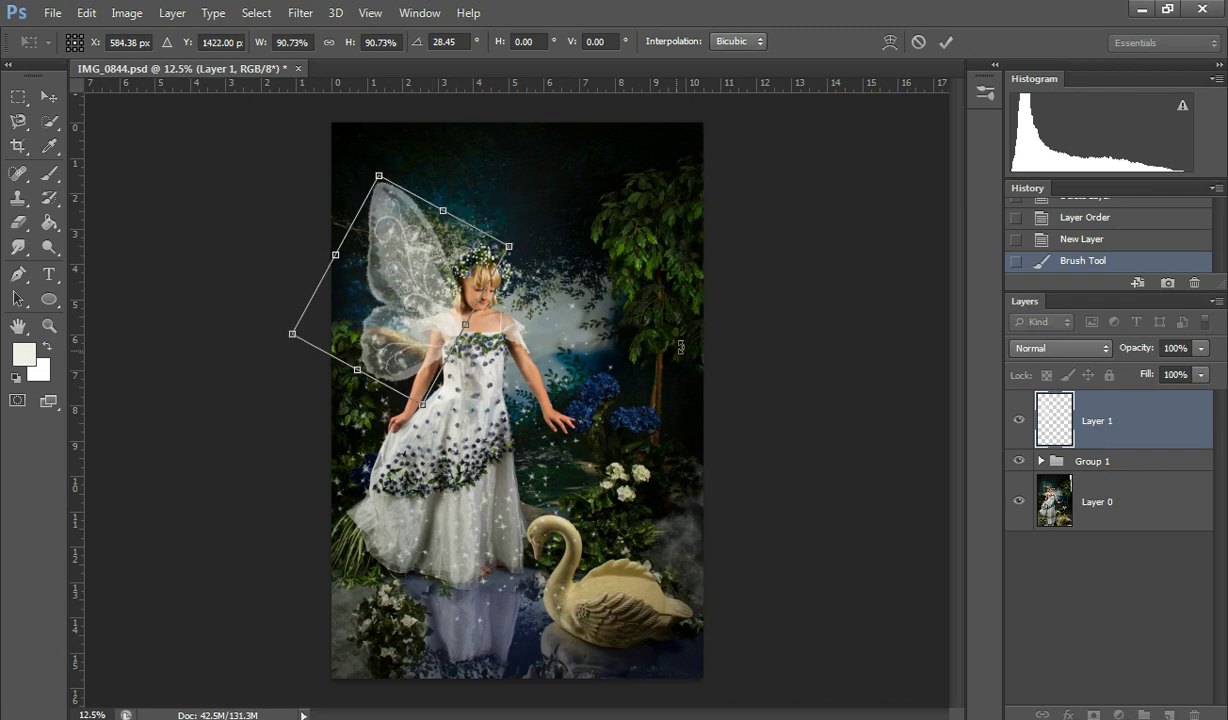
Apply the transform, then Distort the wing to a 1.55° skew and 83.33% width and commit
click(945, 42)
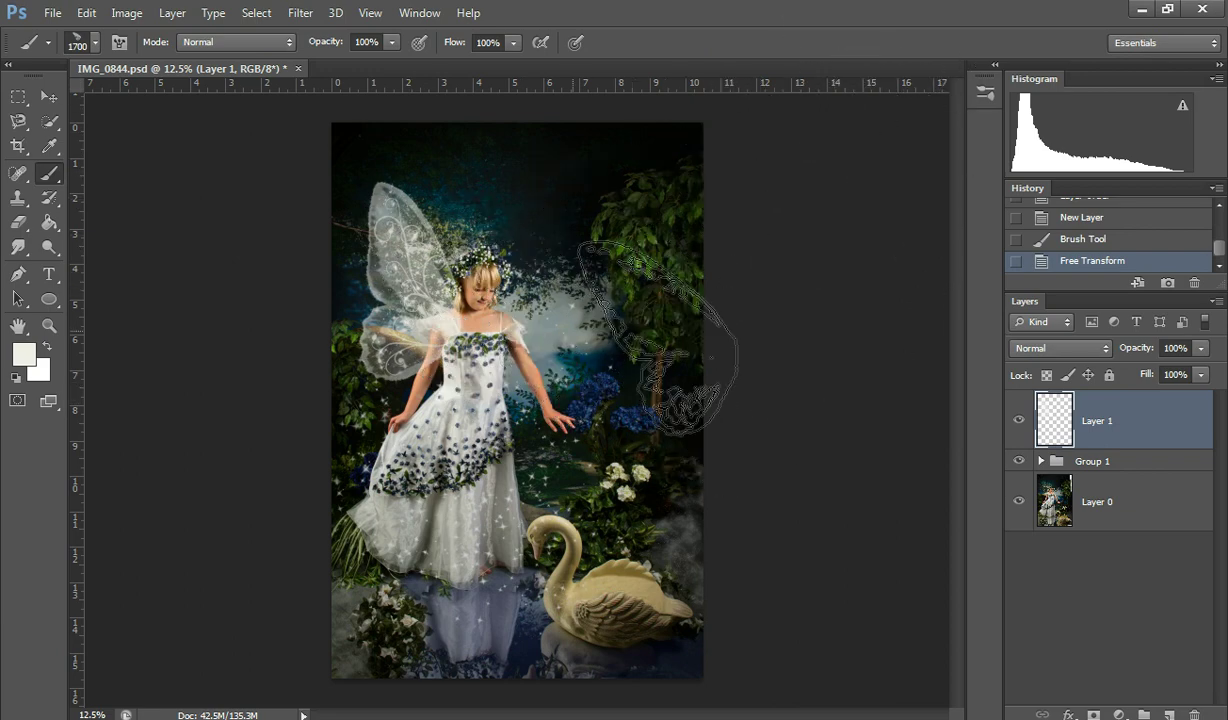
click(88, 14)
mouse_move(249, 391)
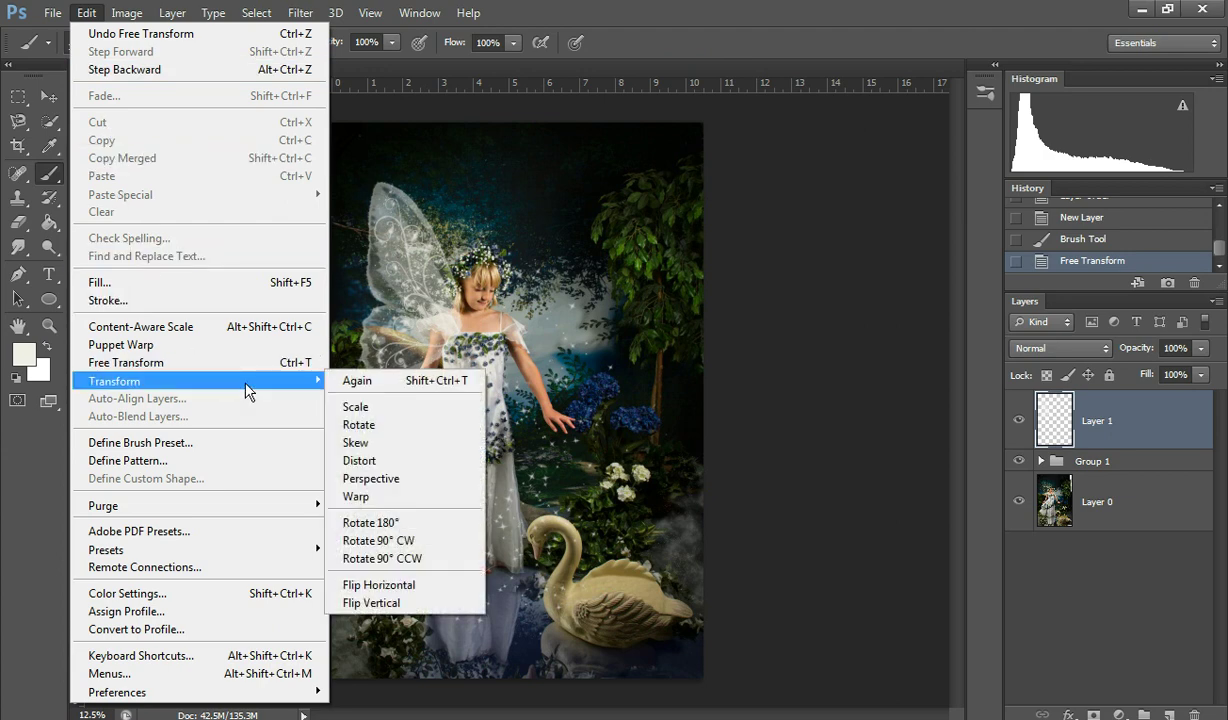
click(366, 441)
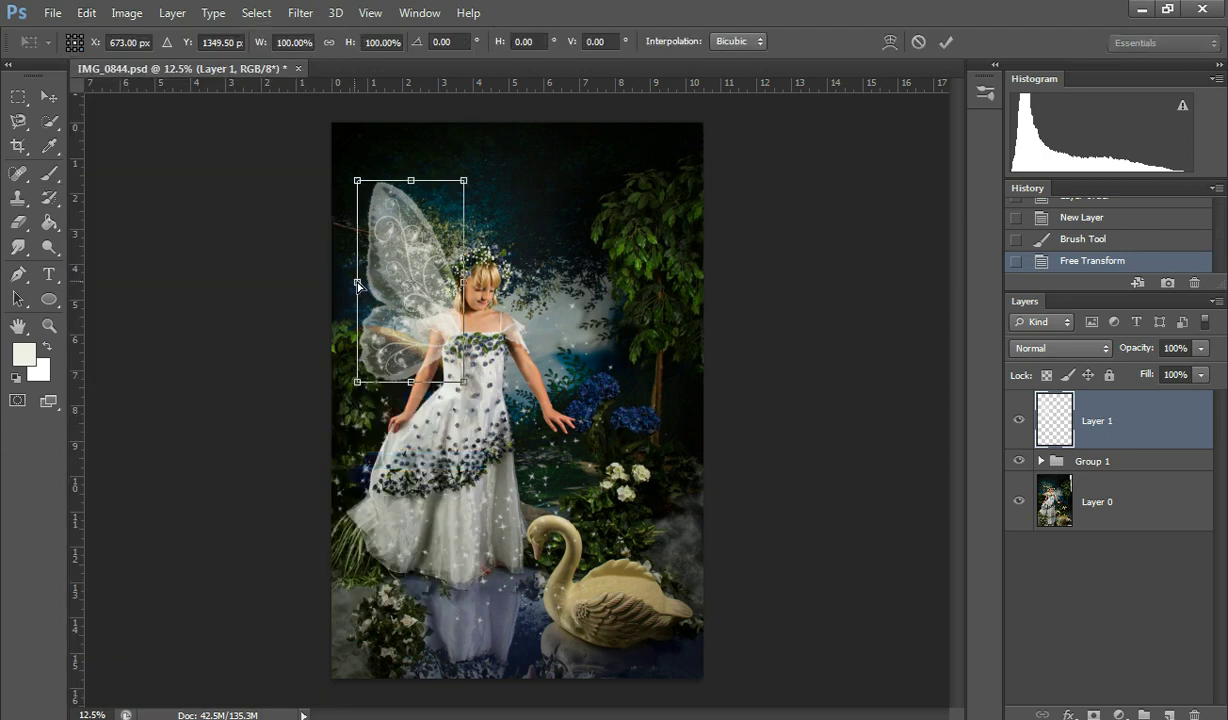
mouse_move(360, 286)
mouse_down()
mouse_move(376, 285)
mouse_move(343, 288)
mouse_move(395, 288)
mouse_move(374, 289)
mouse_up()
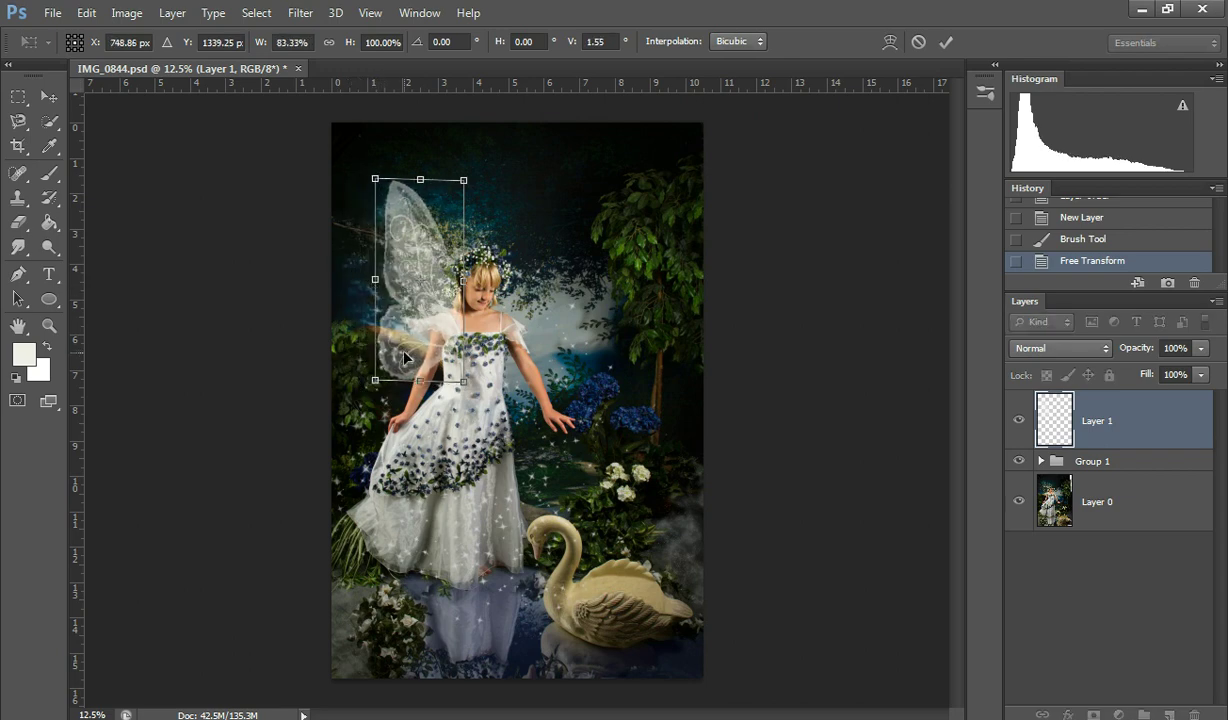
click(954, 46)
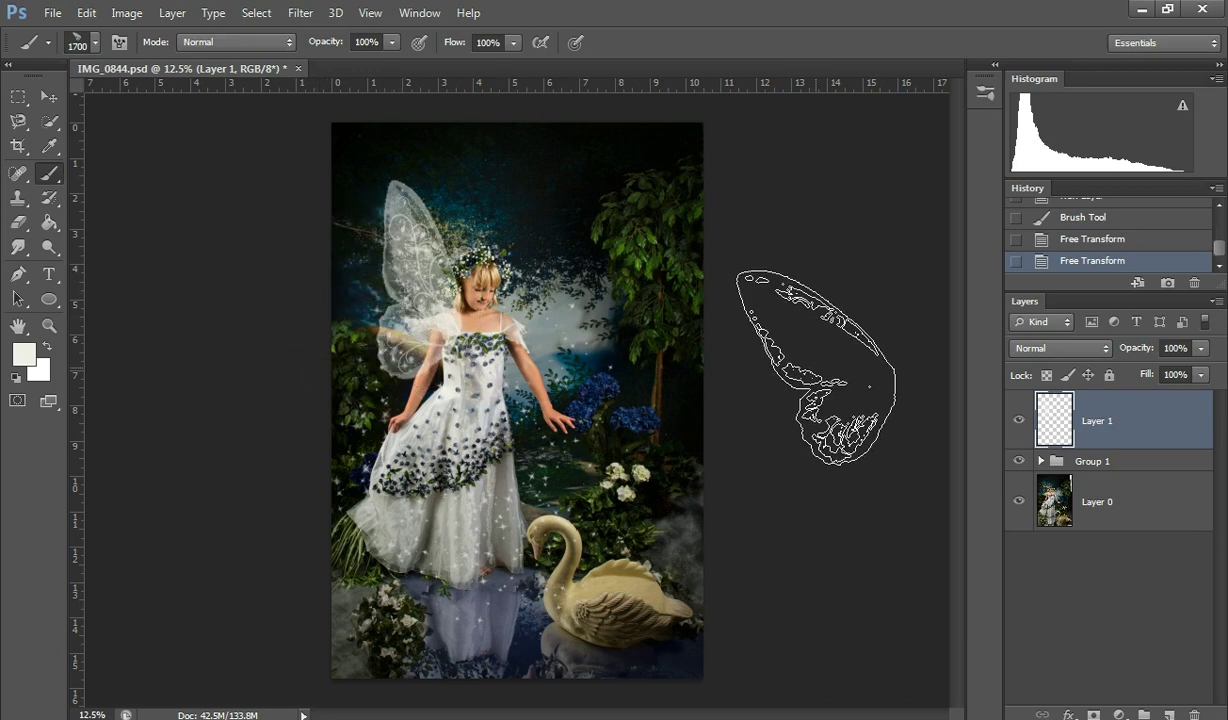
Duplicate the wing layer, flip the copy horizontally, and move it to the girl's right side
key(ctrl+j)
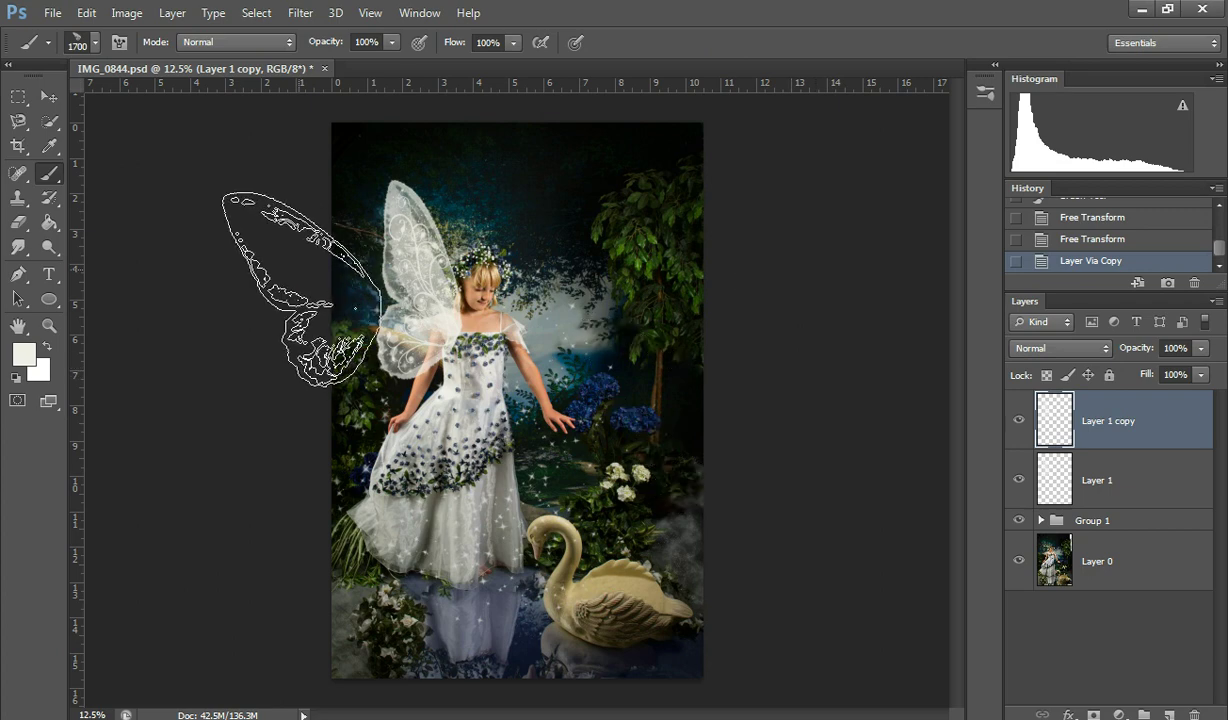
click(87, 13)
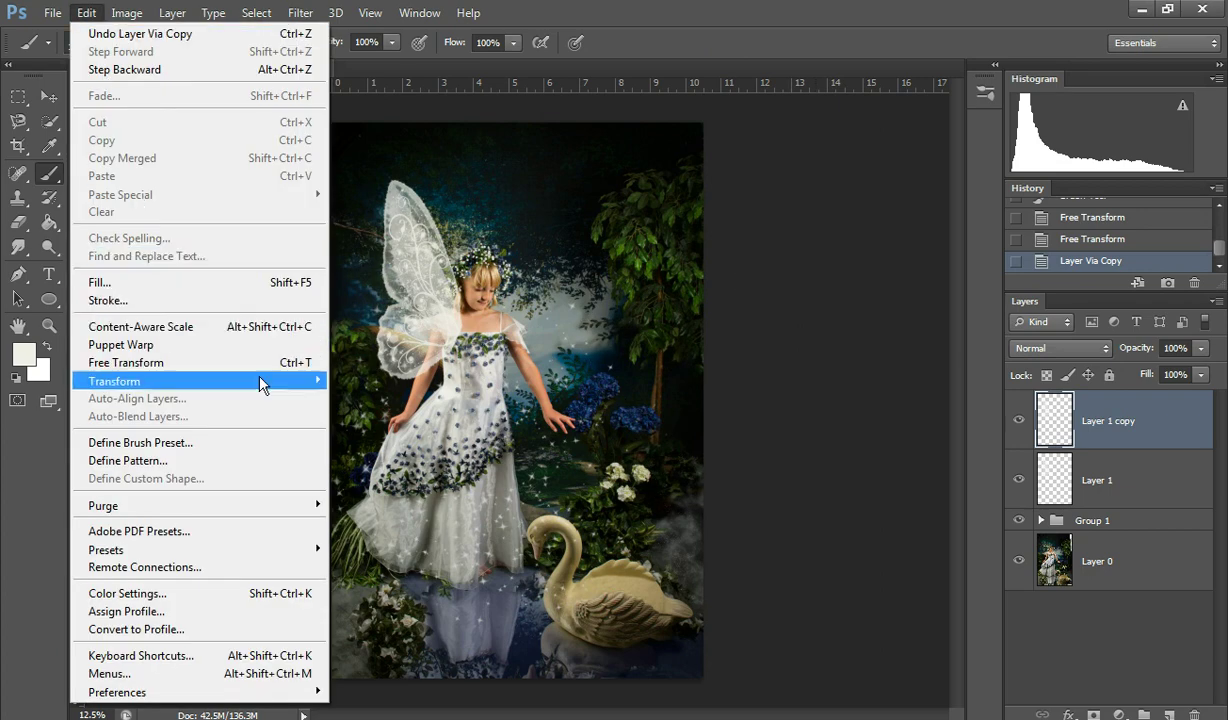
mouse_move(260, 382)
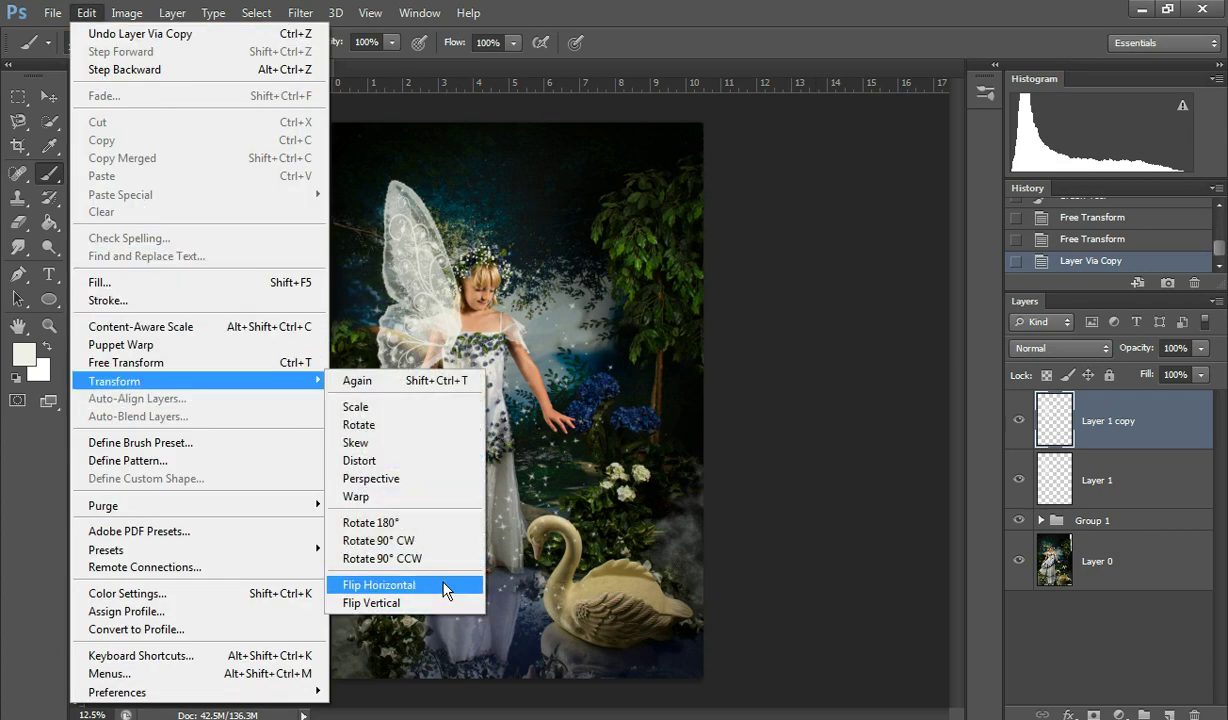
click(445, 585)
click(47, 96)
drag(397, 287, 529, 305)
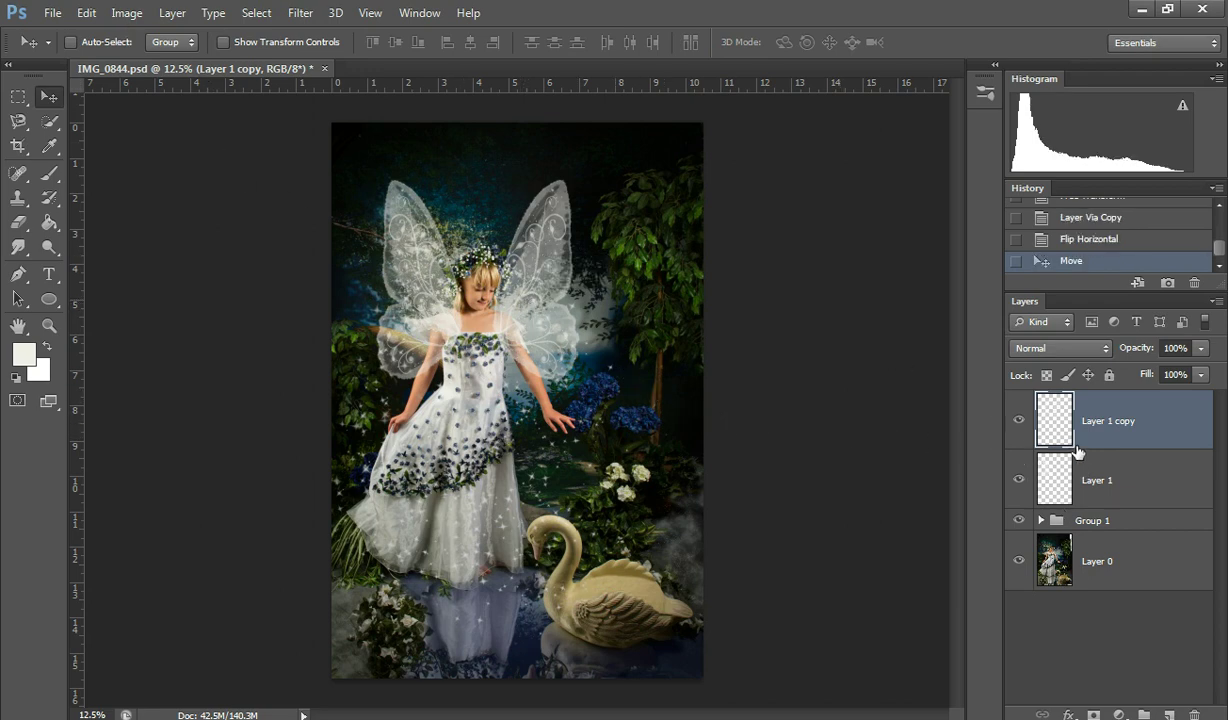
Add a layer mask to both Layer 1 copy and Layer 1
click(1094, 715)
key(alt+bracketleft)
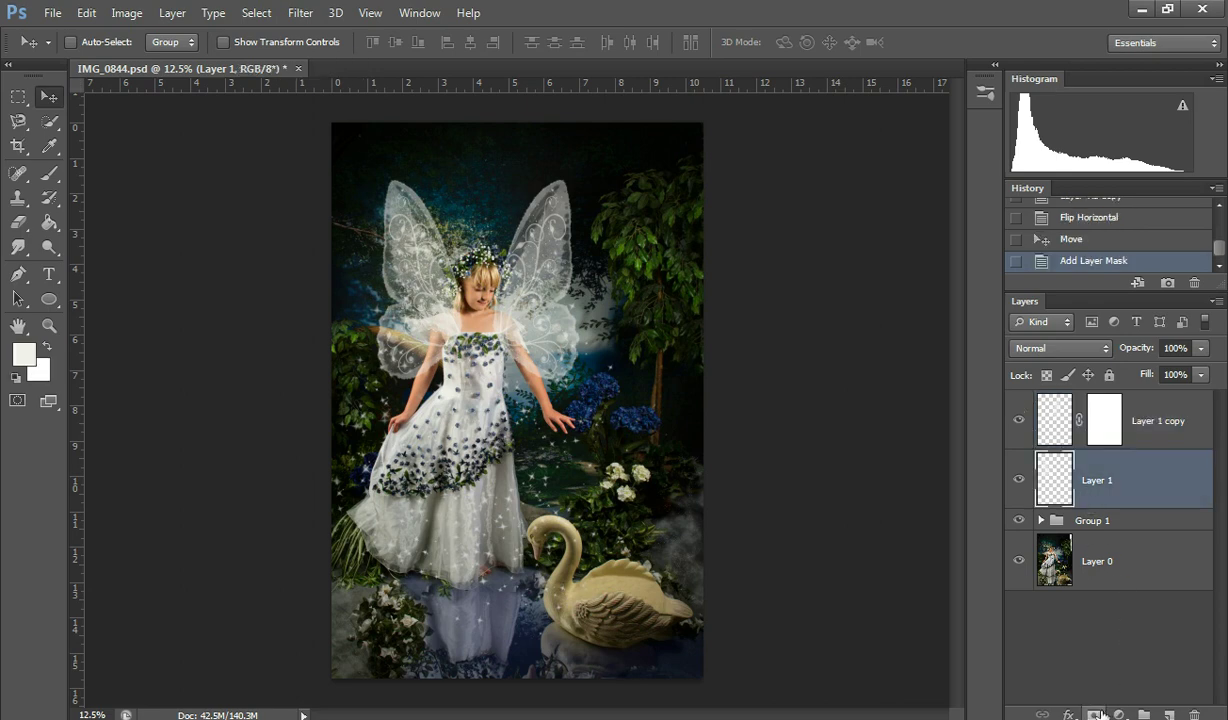
click(1094, 715)
click(1018, 480)
Rename Layer 1 to 'left wing' and Layer 1 copy to 'right wing'
double_click(1145, 481)
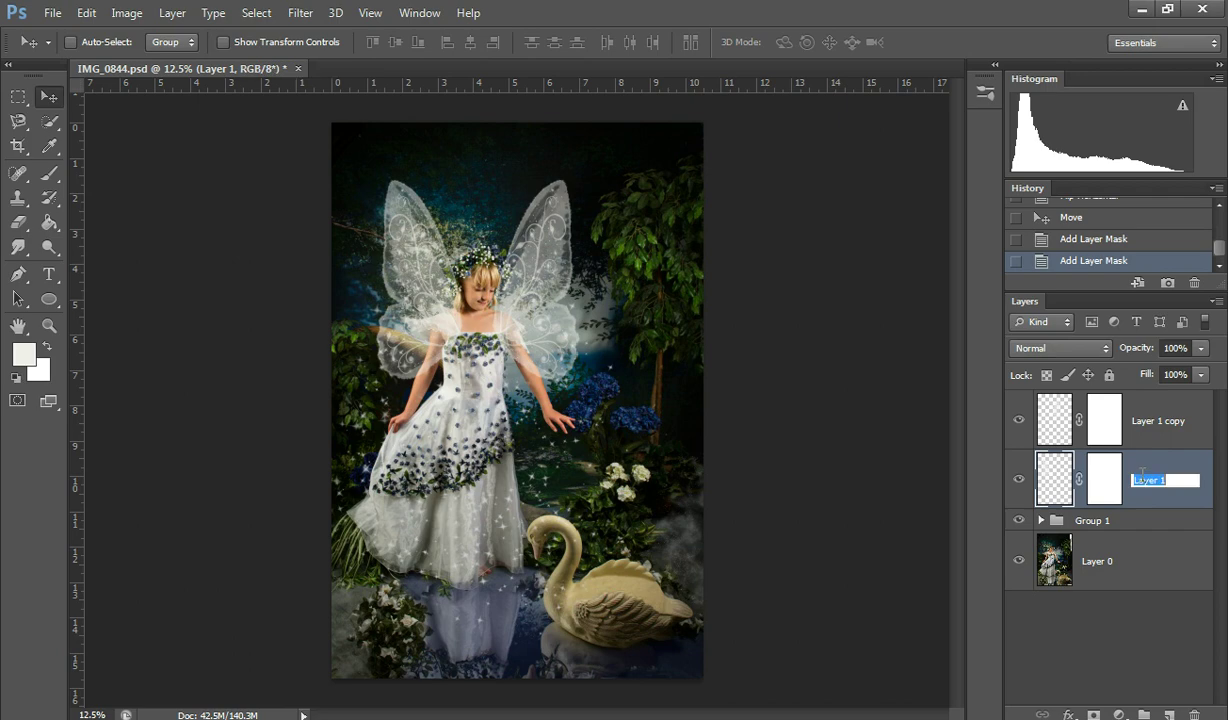
text(left wing)
key(Return)
double_click(1156, 419)
text(right wing)
key(Return)
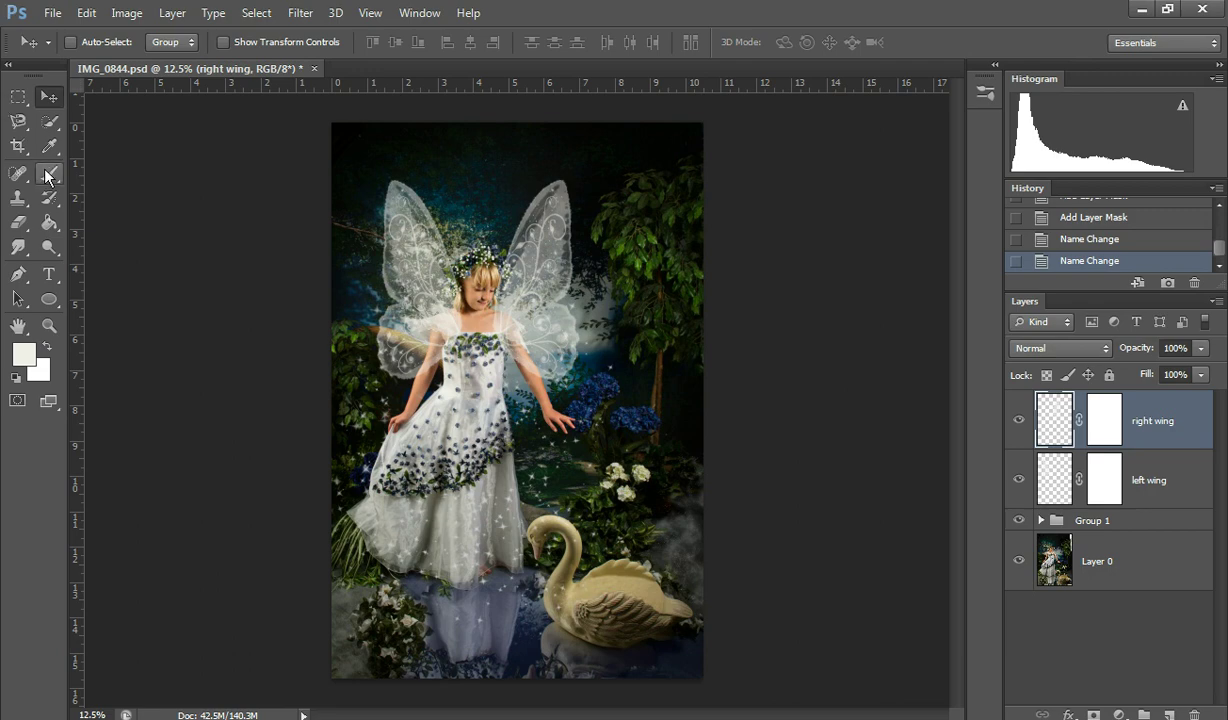
Switch the Brush tool to a round preset and shrink it from 1700 to 200 px
click(49, 173)
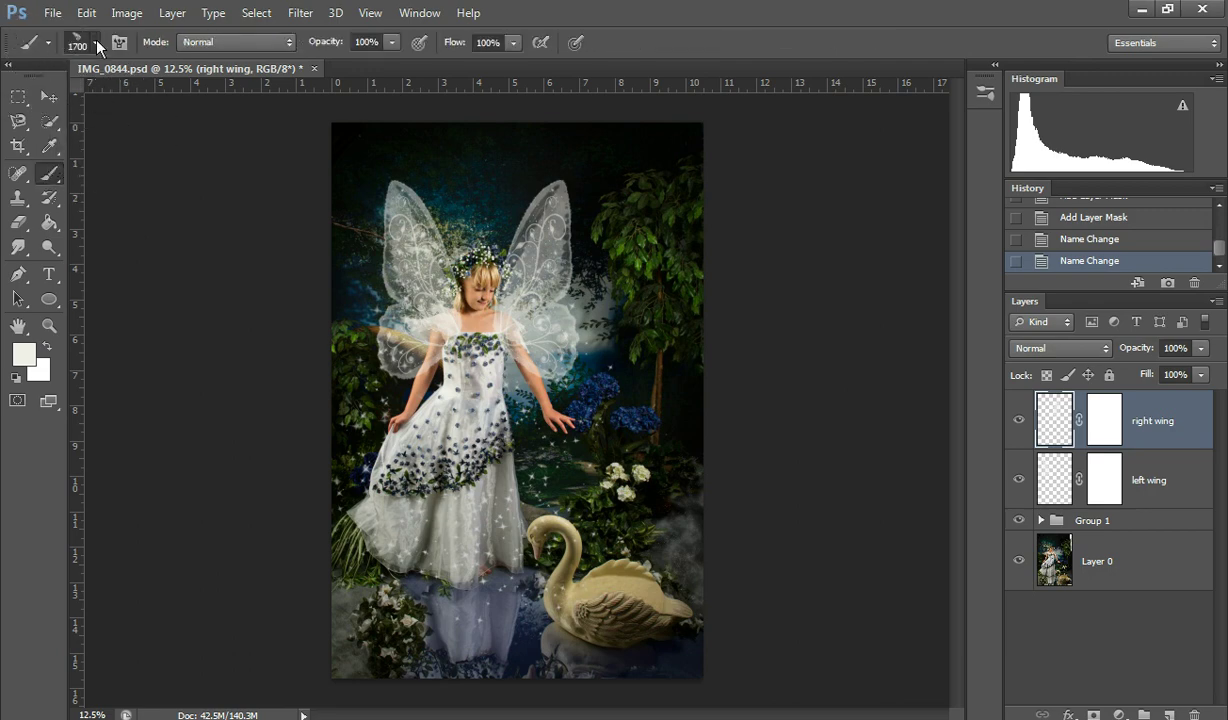
click(94, 40)
click(54, 188)
click(650, 27)
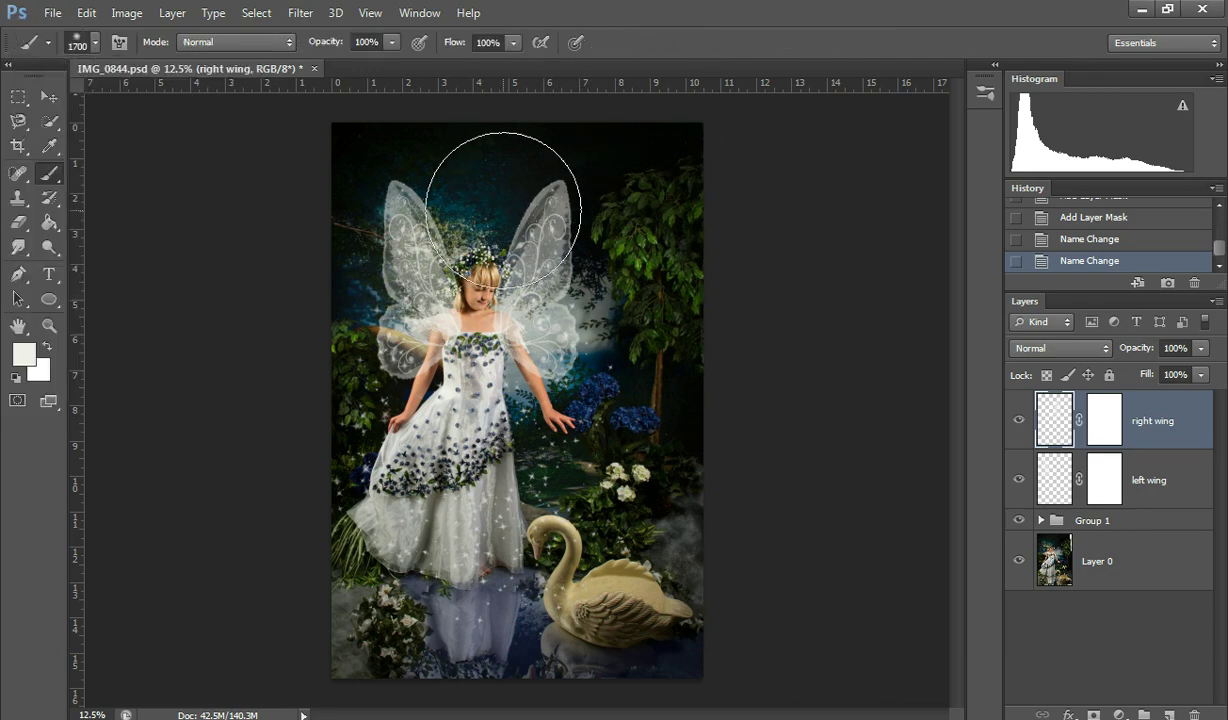
key(bracketleft)
key(bracketleft)
key(bracketleft)
key(bracketleft)
key(bracketleft)
key(bracketleft)
key(bracketleft)
key(bracketleft)
key(bracketleft)
key(bracketleft)
key(bracketleft)
key(bracketleft)
key(bracketleft)
key(bracketleft)
key(bracketleft)
key(bracketleft)
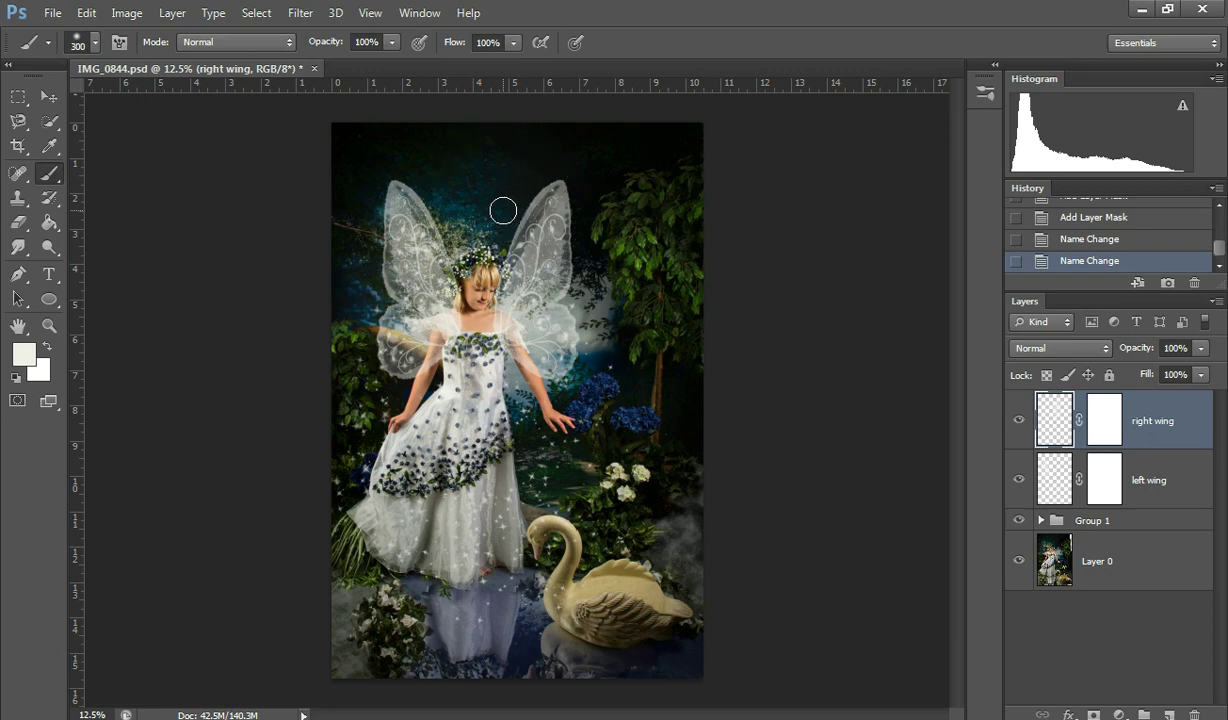
Zoom in on the girl's upper body and target the left wing mask with a 125 px brush
key(z)
key(b)
key(z)
drag(440, 318, 518, 437)
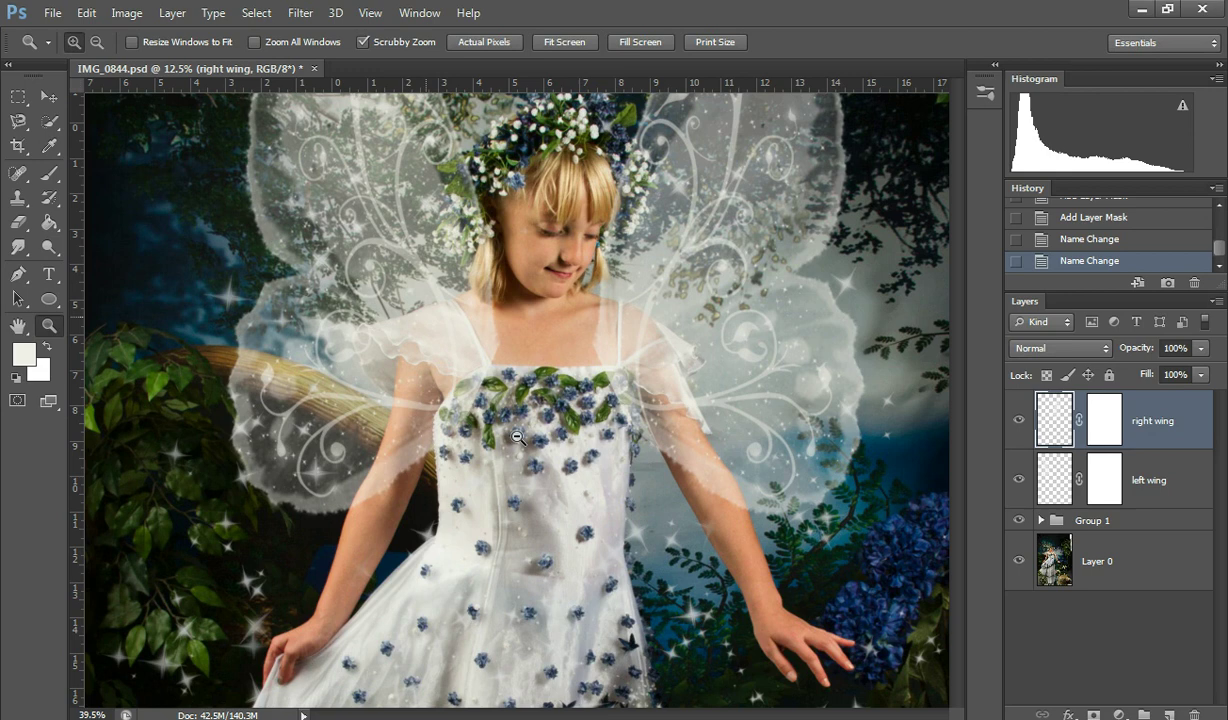
drag(518, 437, 510, 437)
key(b)
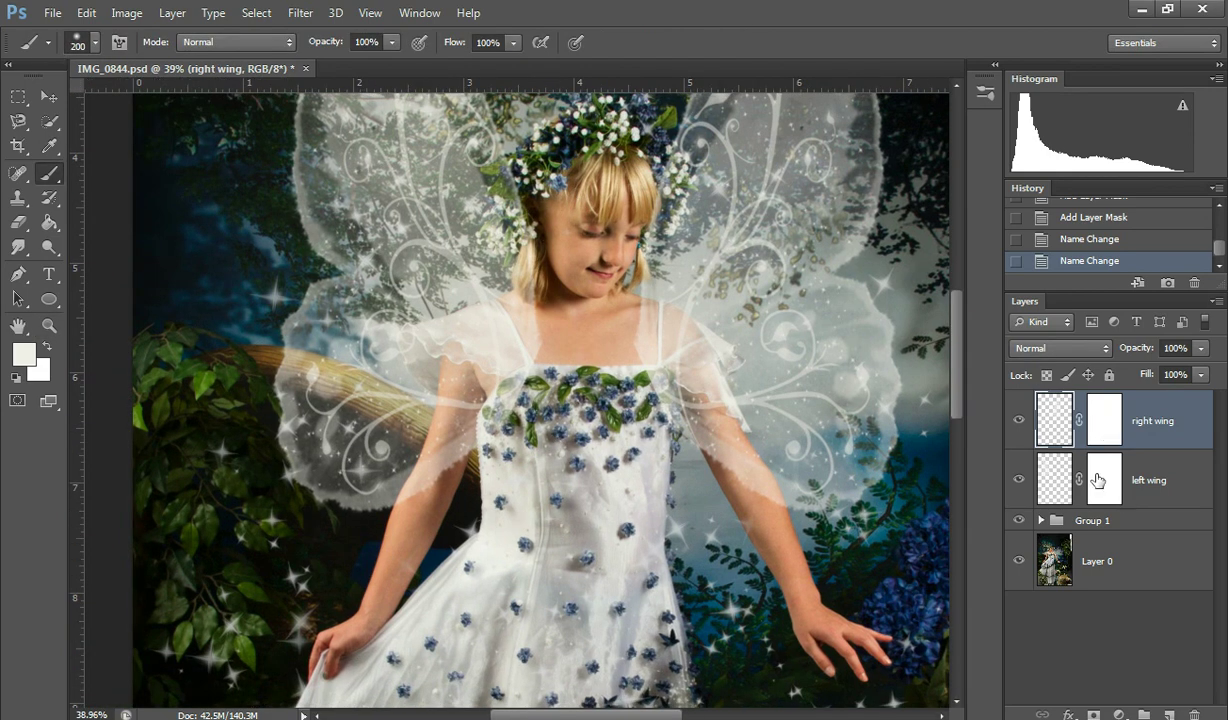
click(1097, 481)
key(bracketleft)
key(bracketleft)
key(bracketleft)
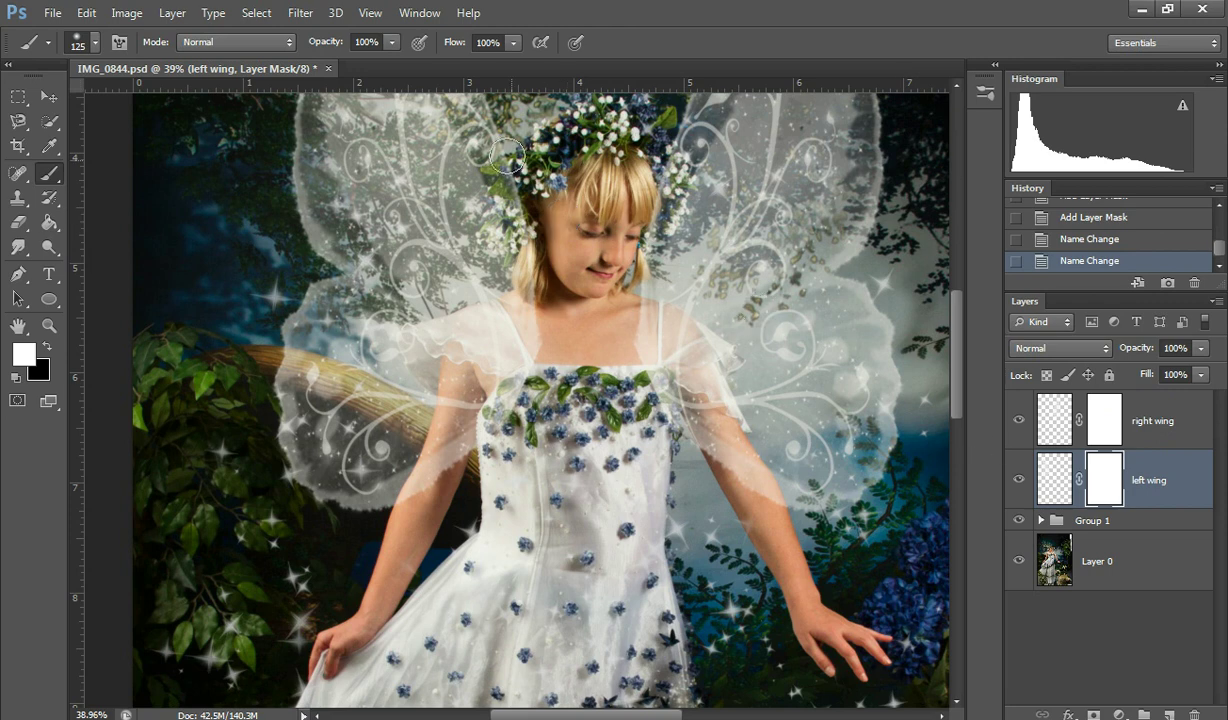
Paint black on the left wing mask near the flower crown, over the arm, and along the hair
click(509, 170)
key(x)
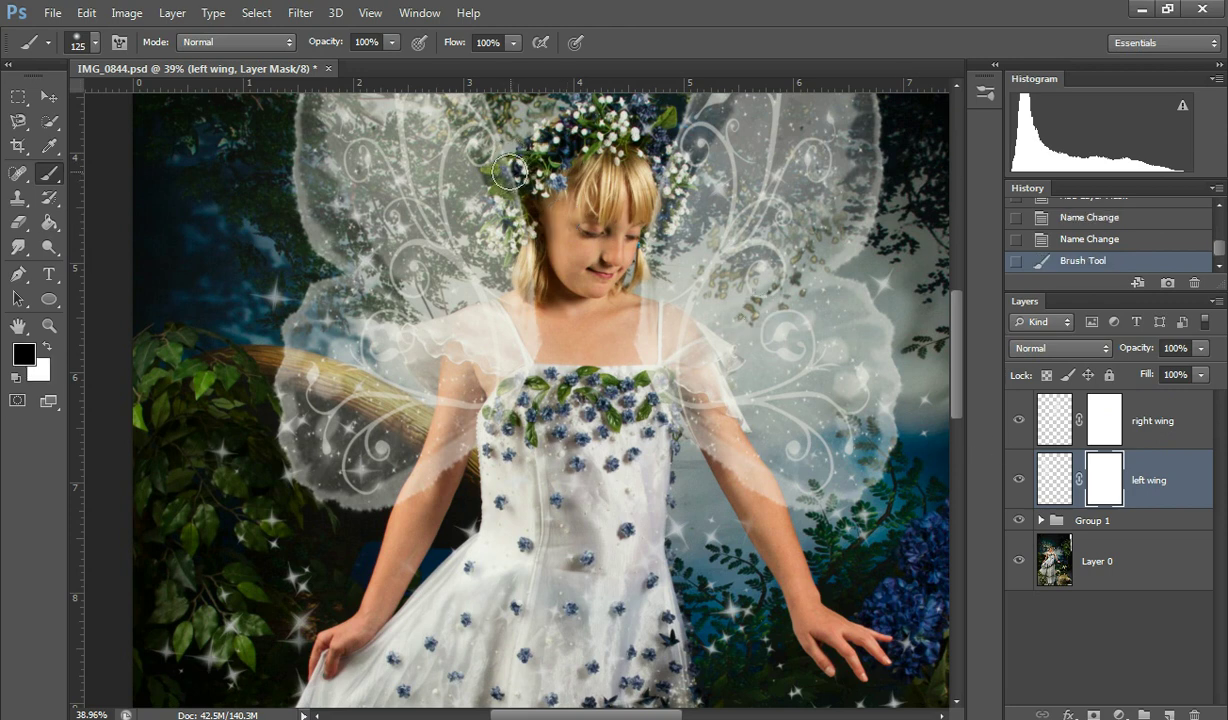
drag(509, 172, 504, 157)
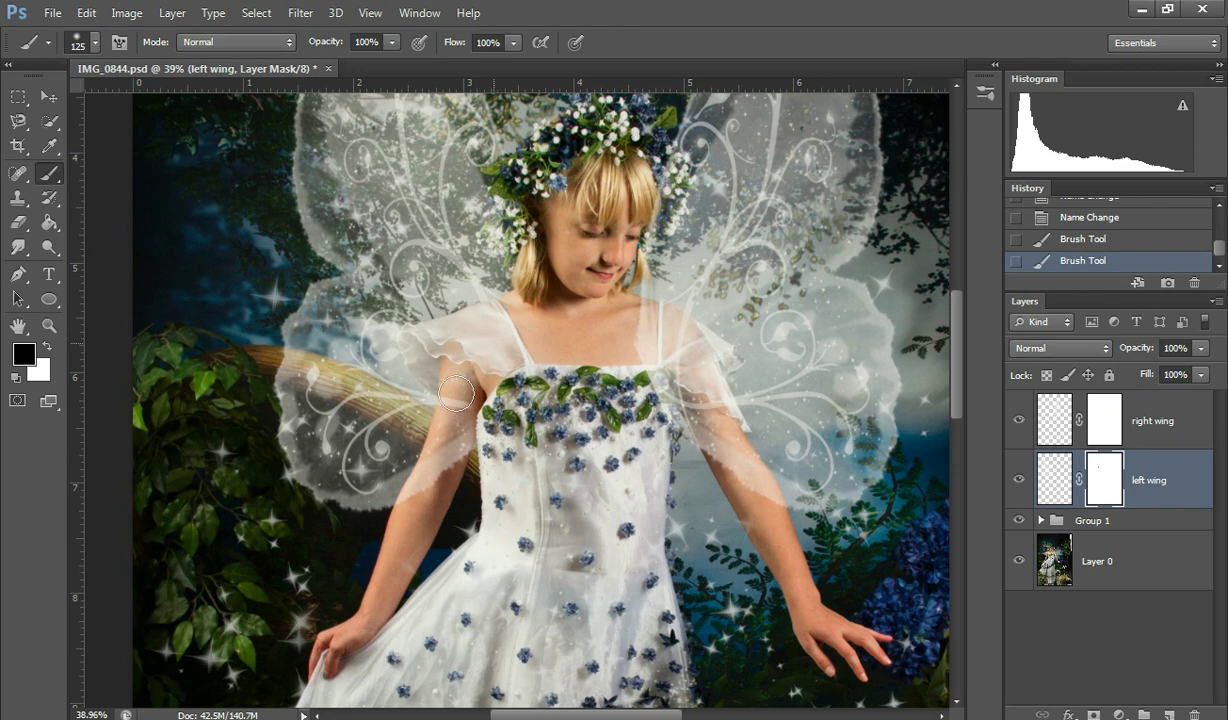
mouse_move(455, 393)
mouse_down()
mouse_move(425, 460)
mouse_move(452, 471)
mouse_move(489, 352)
mouse_up()
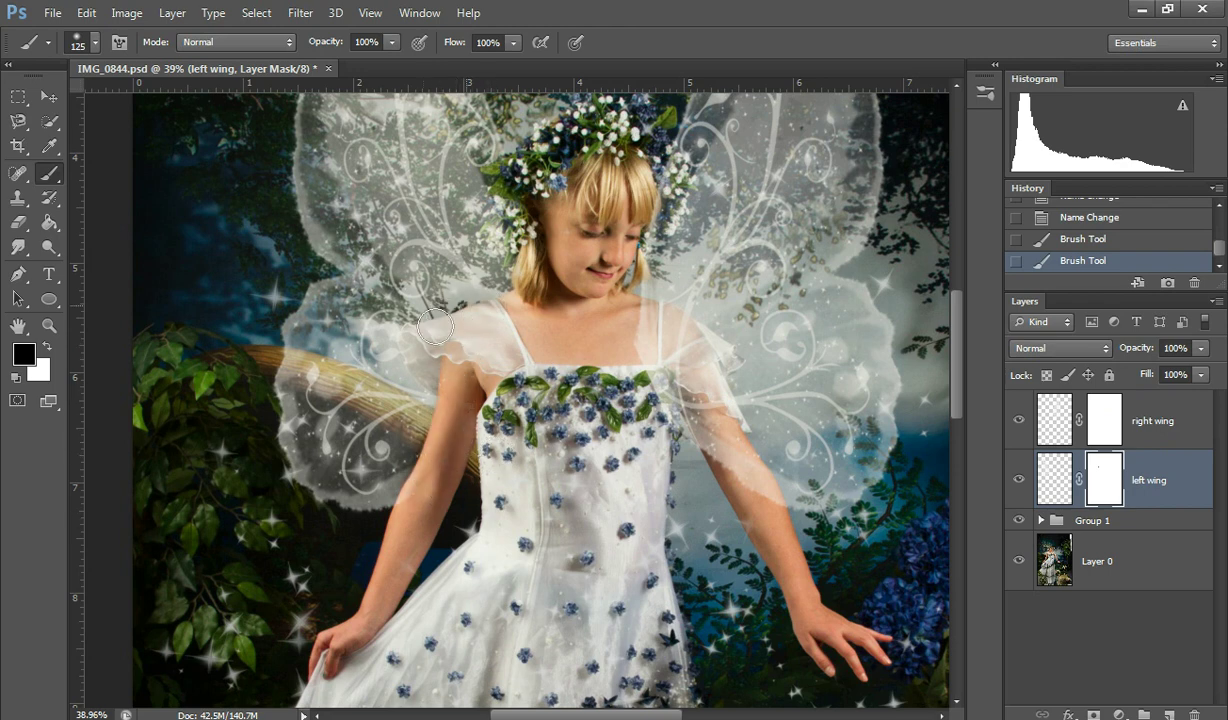
drag(486, 290, 497, 150)
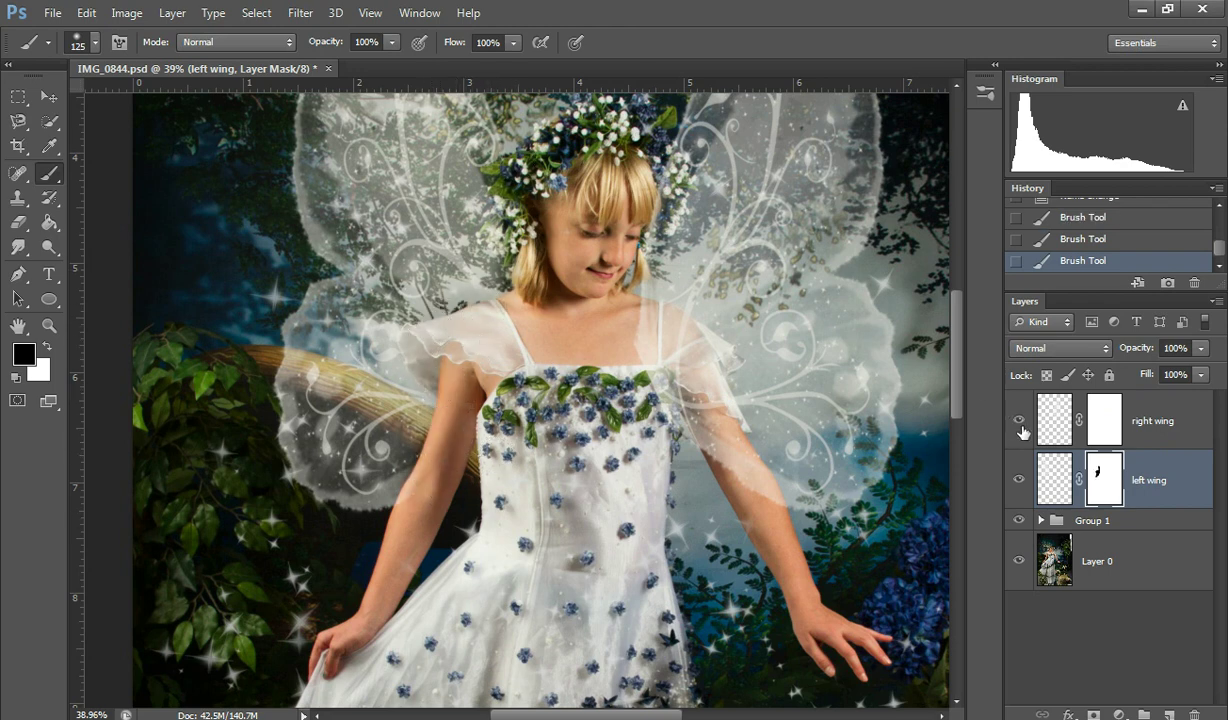
Mask out the right wing over the girl's shoulder and arm, then zoom out to the whole image
click(1100, 418)
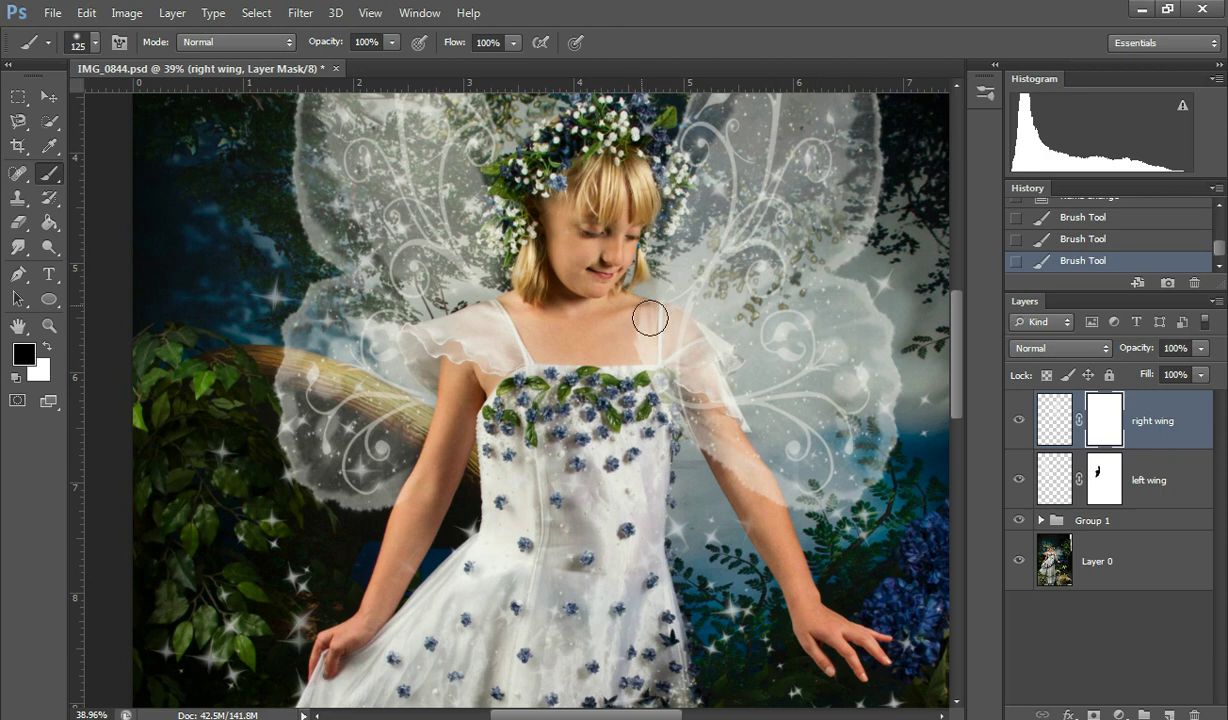
mouse_move(656, 328)
mouse_down()
mouse_move(761, 499)
mouse_move(726, 400)
mouse_move(664, 300)
mouse_move(670, 419)
mouse_move(651, 401)
mouse_move(649, 340)
mouse_move(713, 428)
mouse_move(708, 445)
mouse_move(748, 489)
mouse_move(748, 471)
mouse_move(777, 527)
mouse_move(701, 365)
mouse_move(605, 288)
mouse_up()
key(x)
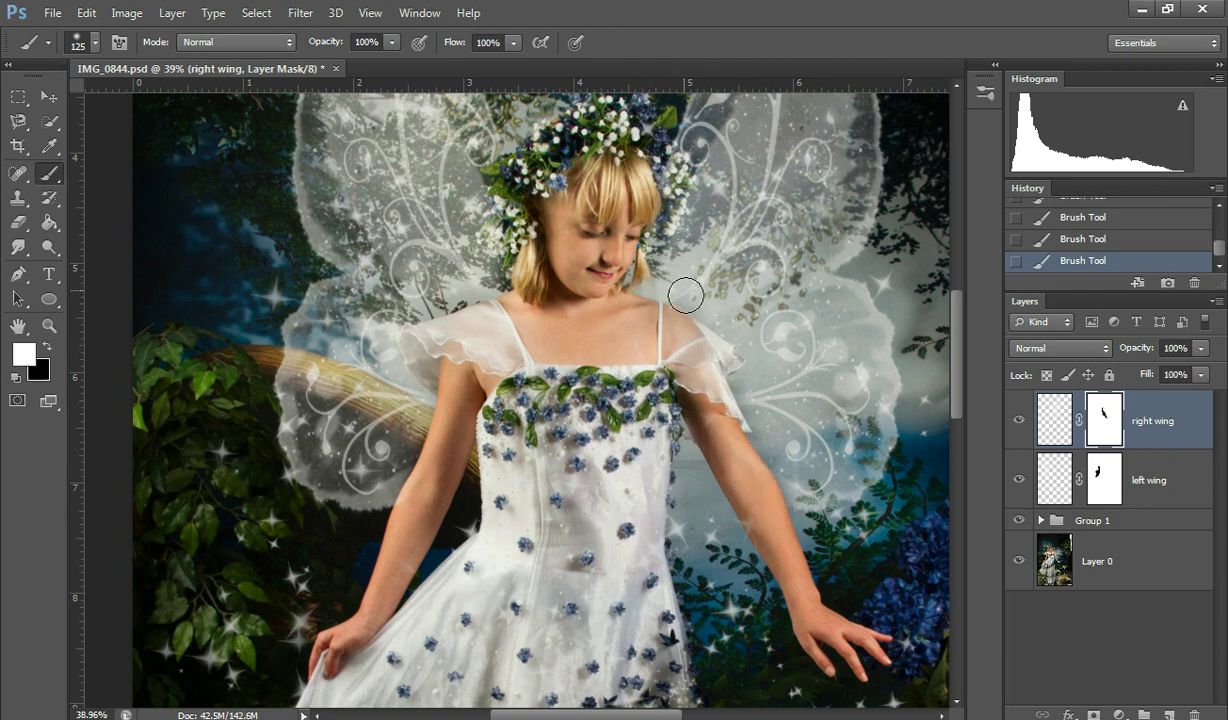
key(ctrl+minus)
key(ctrl+minus)
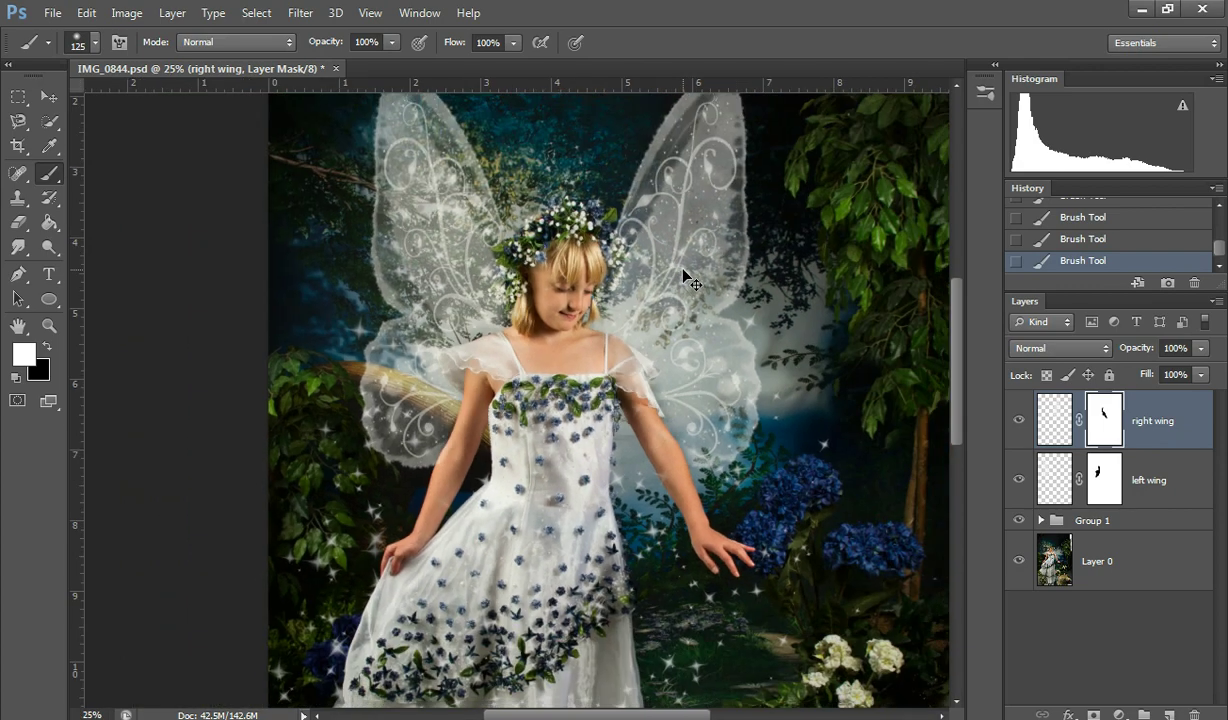
key(ctrl+minus)
key(ctrl+minus)
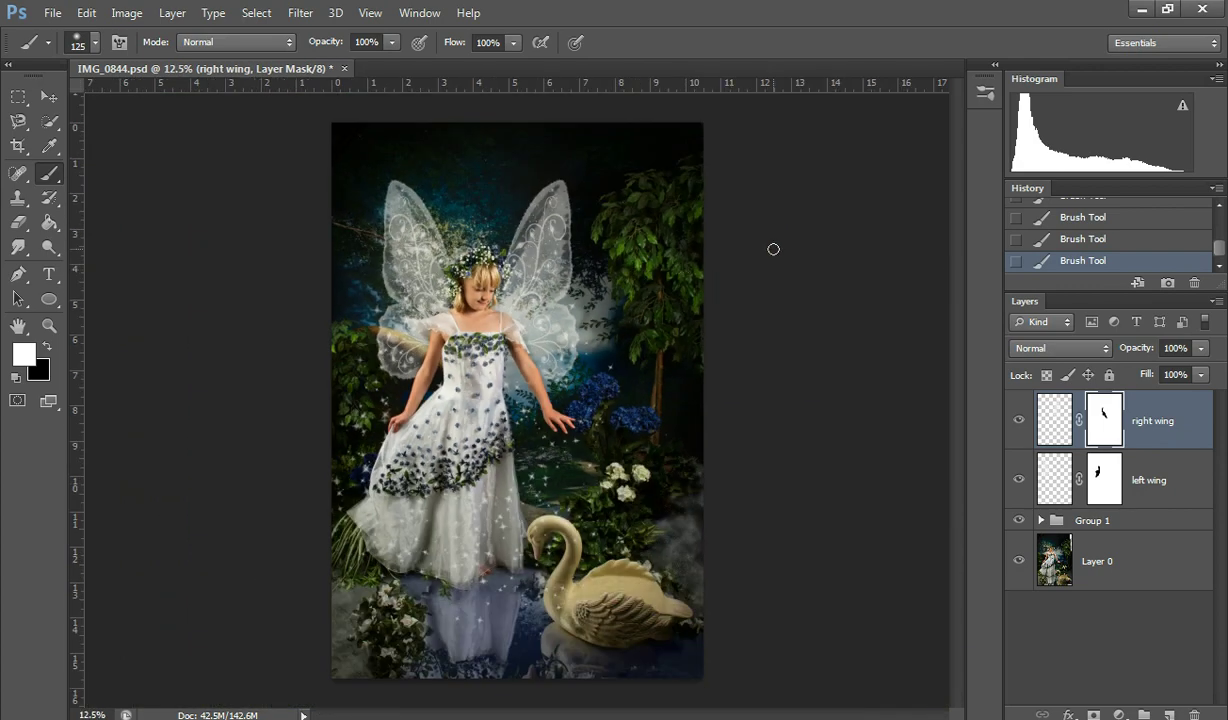
Distort the right wing by pulling in its side, and apply the change
click(86, 12)
mouse_move(220, 381)
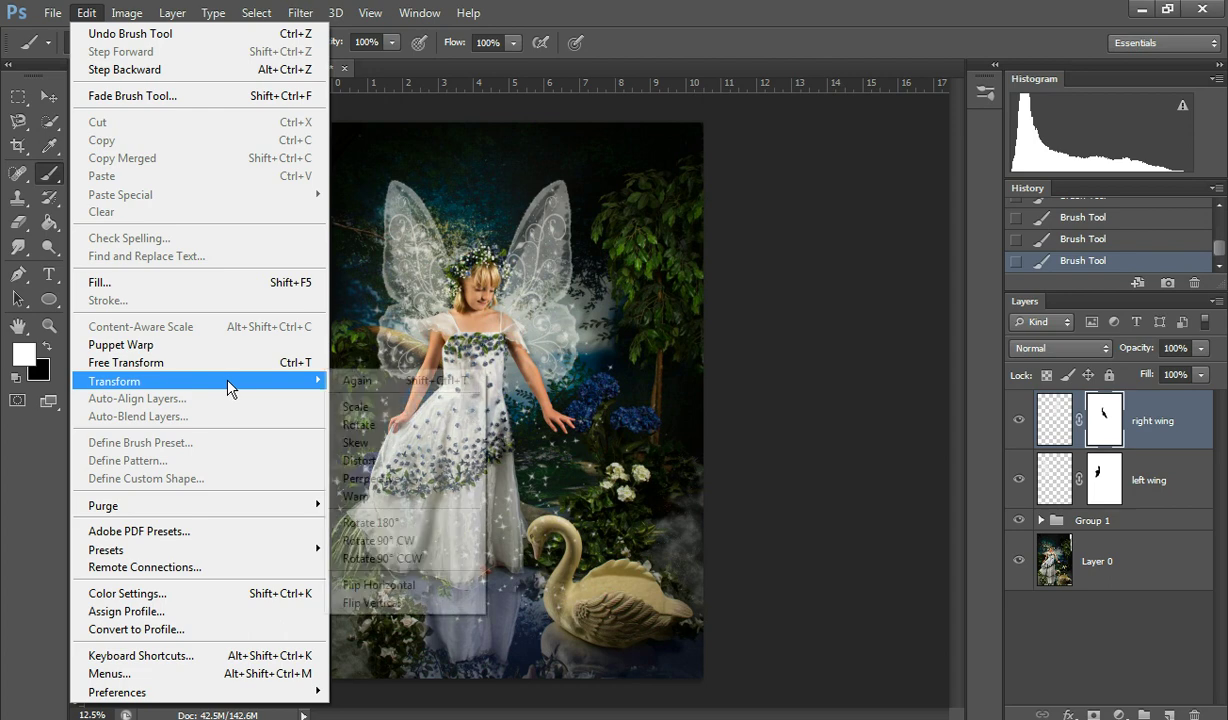
click(358, 459)
mouse_move(583, 287)
mouse_down()
mouse_move(562, 262)
mouse_move(560, 290)
mouse_up()
click(944, 42)
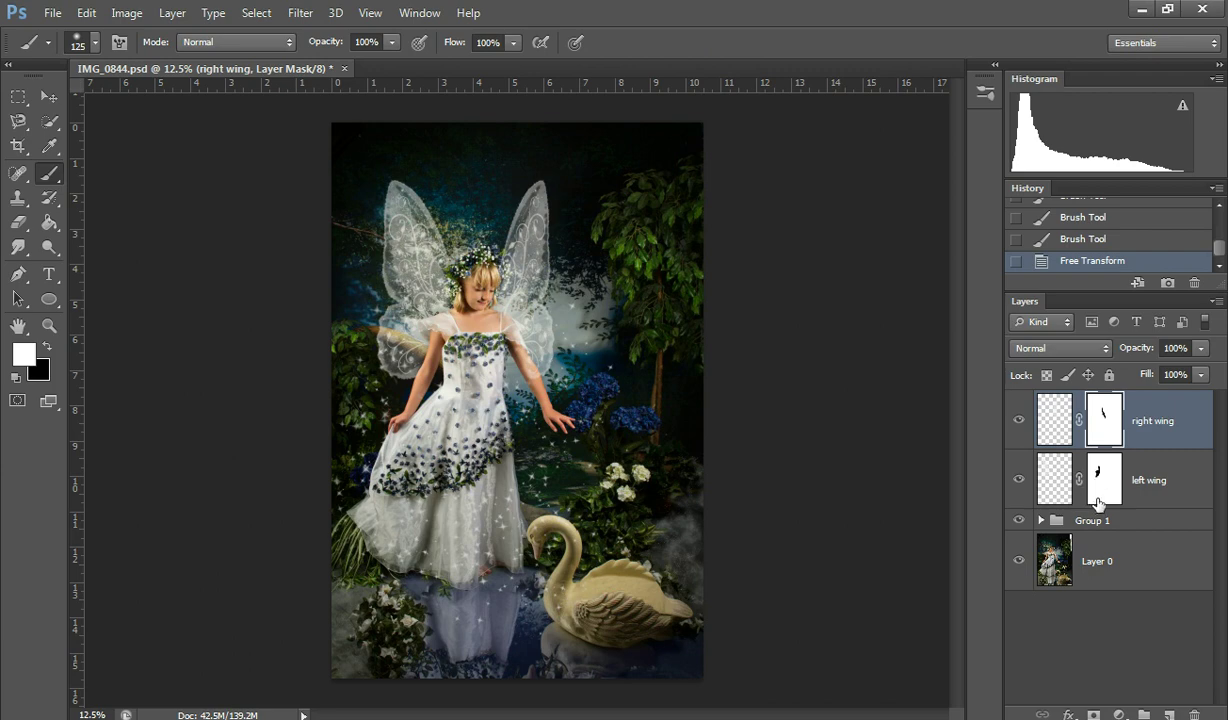
Delete both wing layers and switch to the fairy wing overlays folder
shift+click(1153, 488)
drag(1153, 488, 1194, 714)
key(alt+Tab)
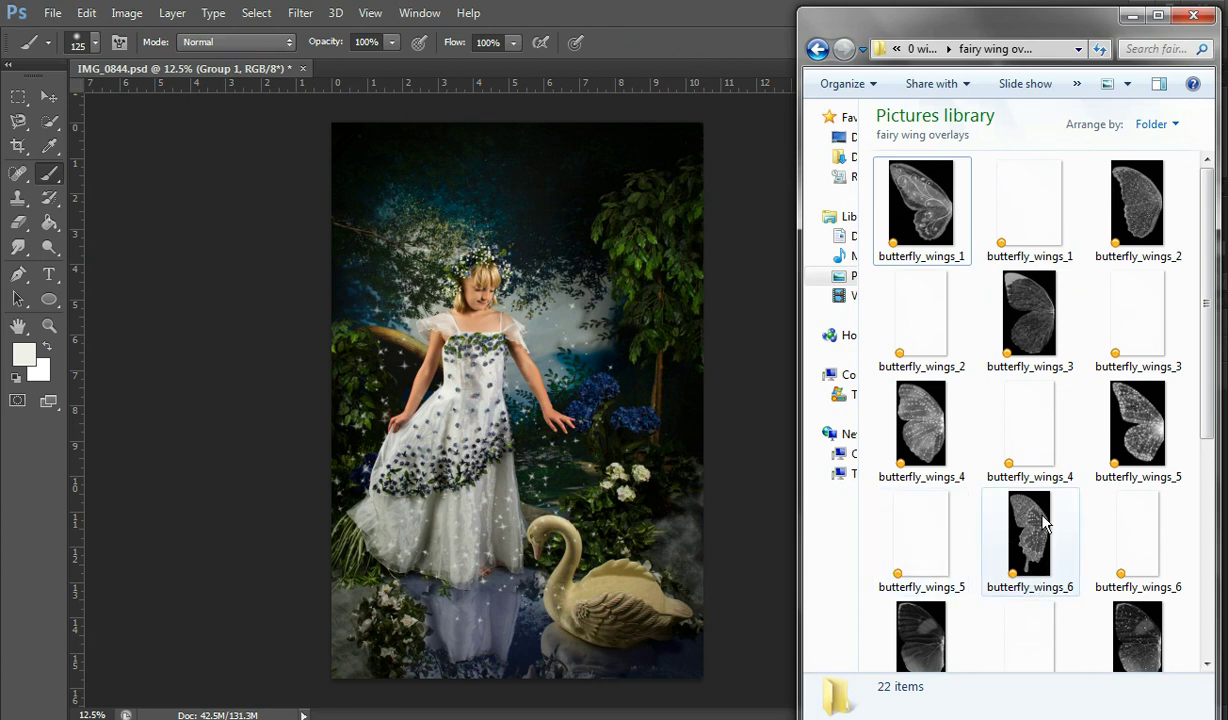
Drag butterfly_wings_1.png from the overlays folder onto the Photoshop canvas
drag(1028, 220, 472, 300)
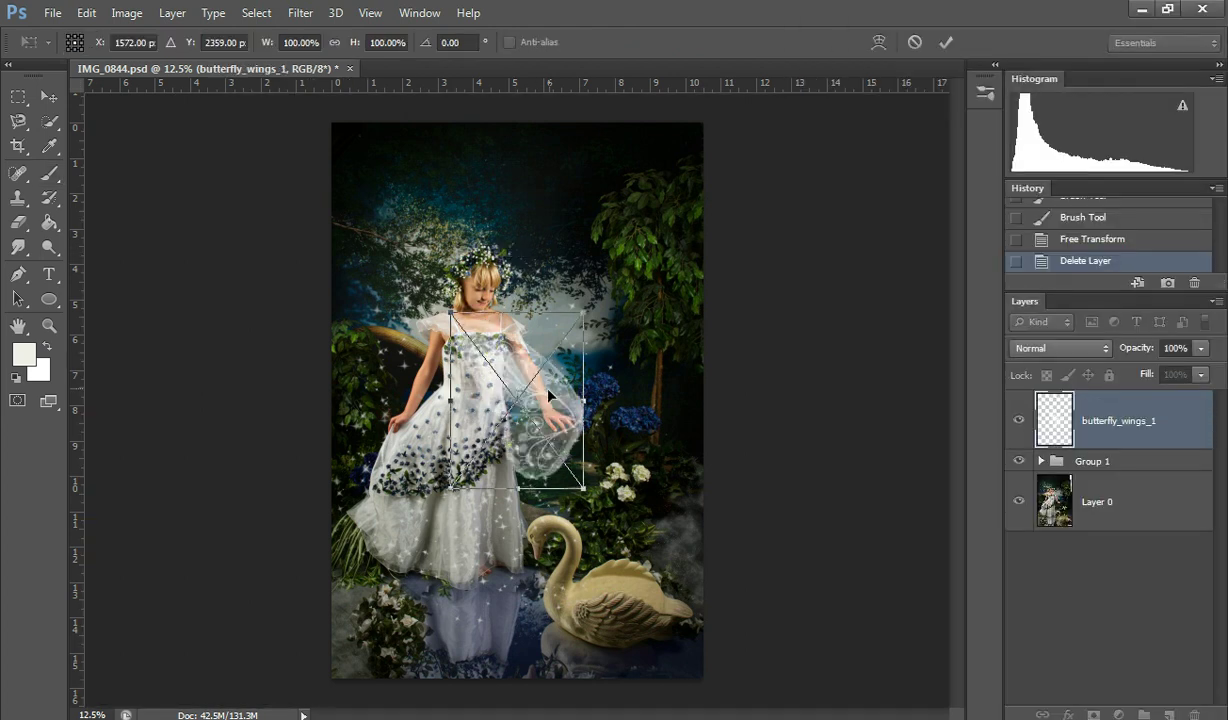
Rotate the butterfly_wings_1 overlay to about 19.6°, set it behind the girl's left shoulder, and commit
drag(617, 523, 545, 556)
drag(532, 422, 417, 310)
drag(436, 420, 433, 373)
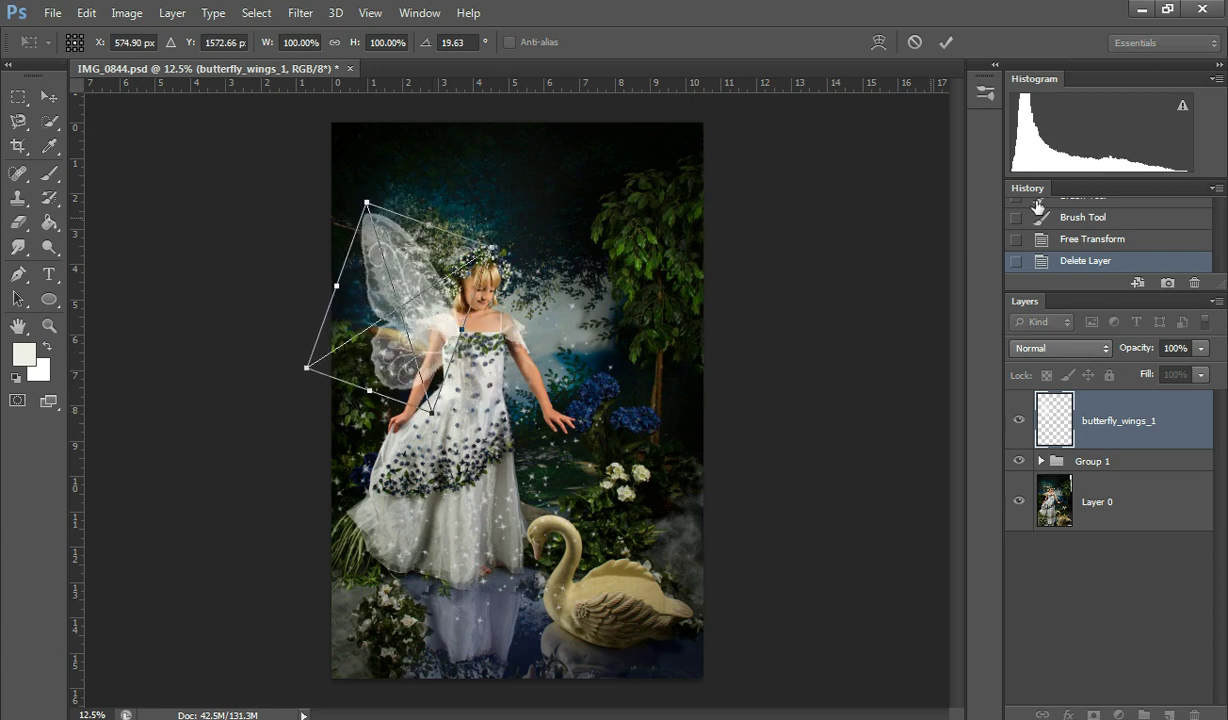
click(945, 42)
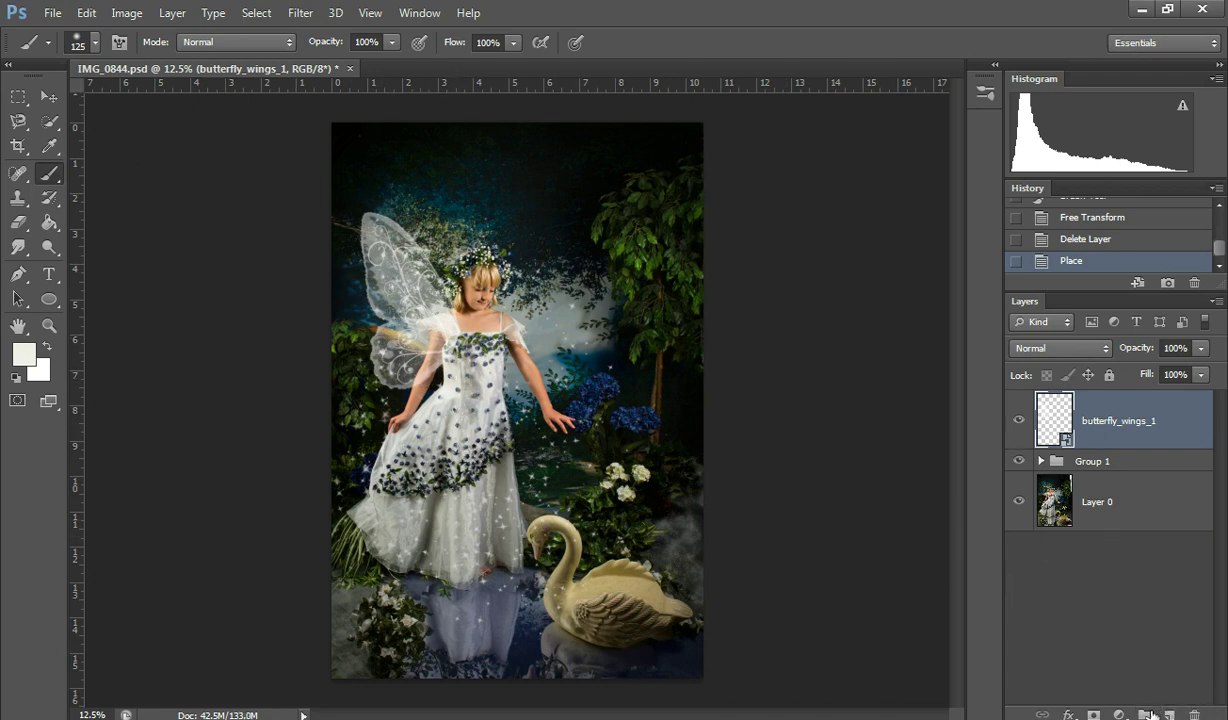
Give butterfly_wings_1 a Color Overlay of off-white f0f0e8 sampled from the girl's dress
click(1070, 714)
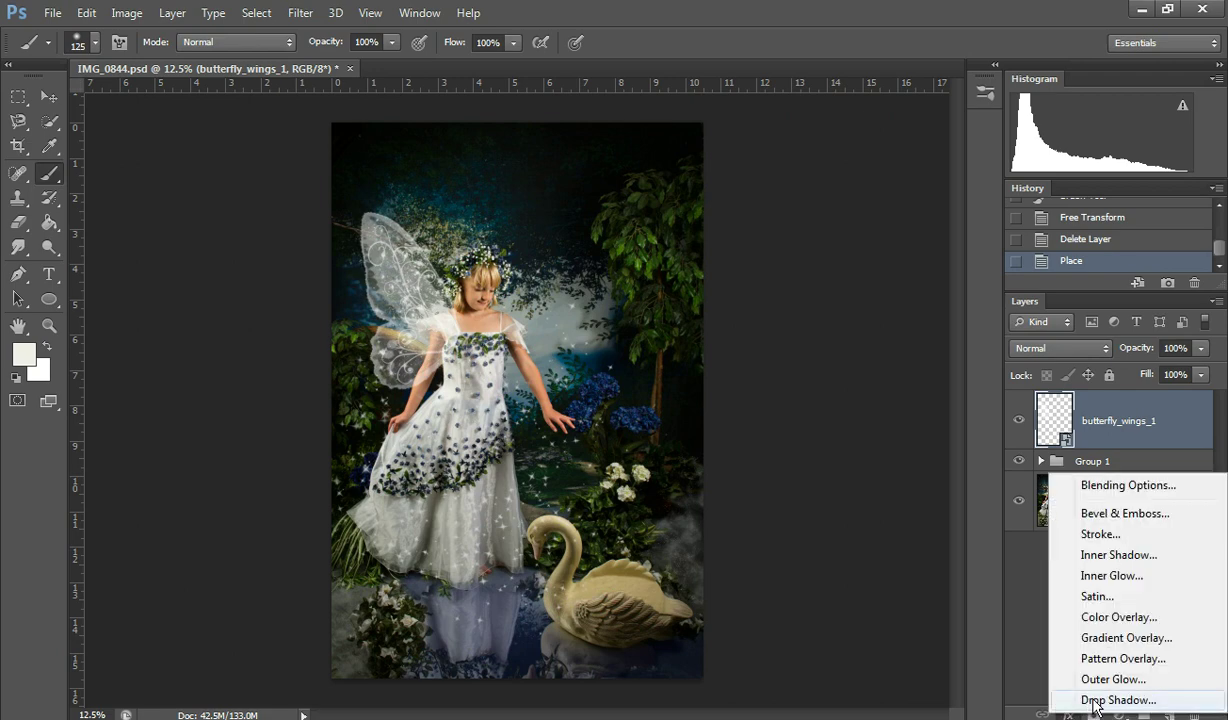
click(1065, 617)
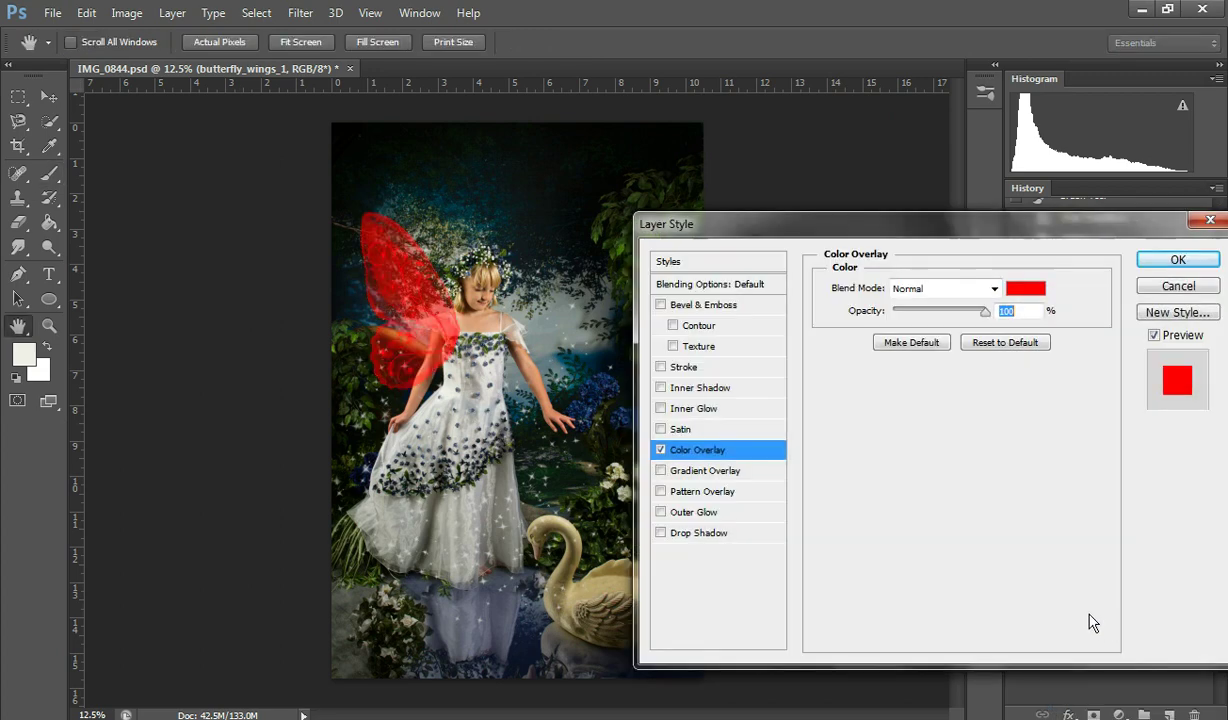
click(1025, 289)
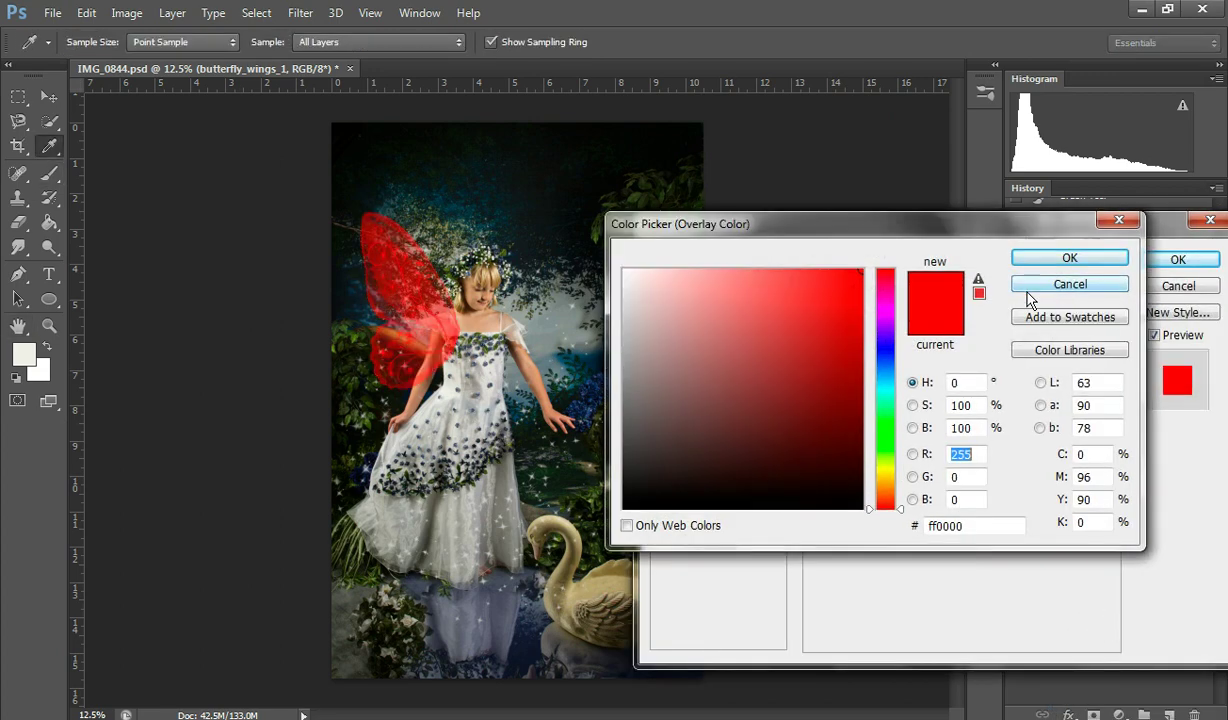
click(435, 405)
click(458, 380)
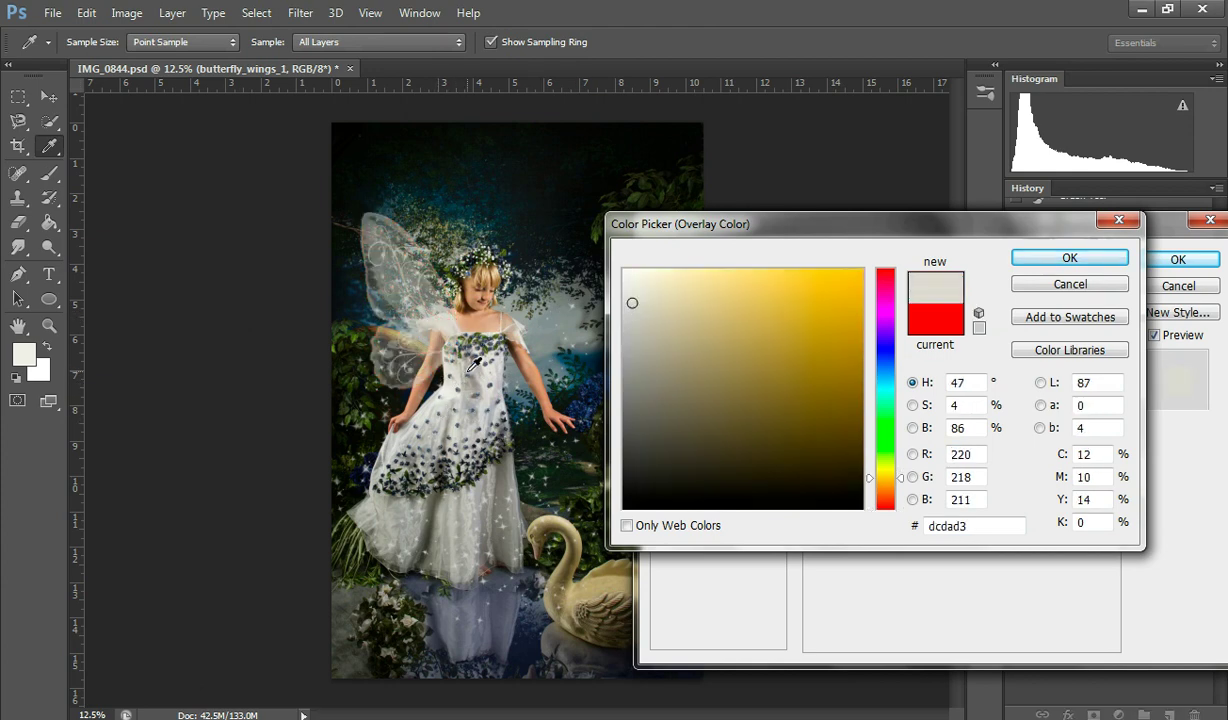
click(476, 365)
click(427, 440)
click(433, 423)
click(630, 283)
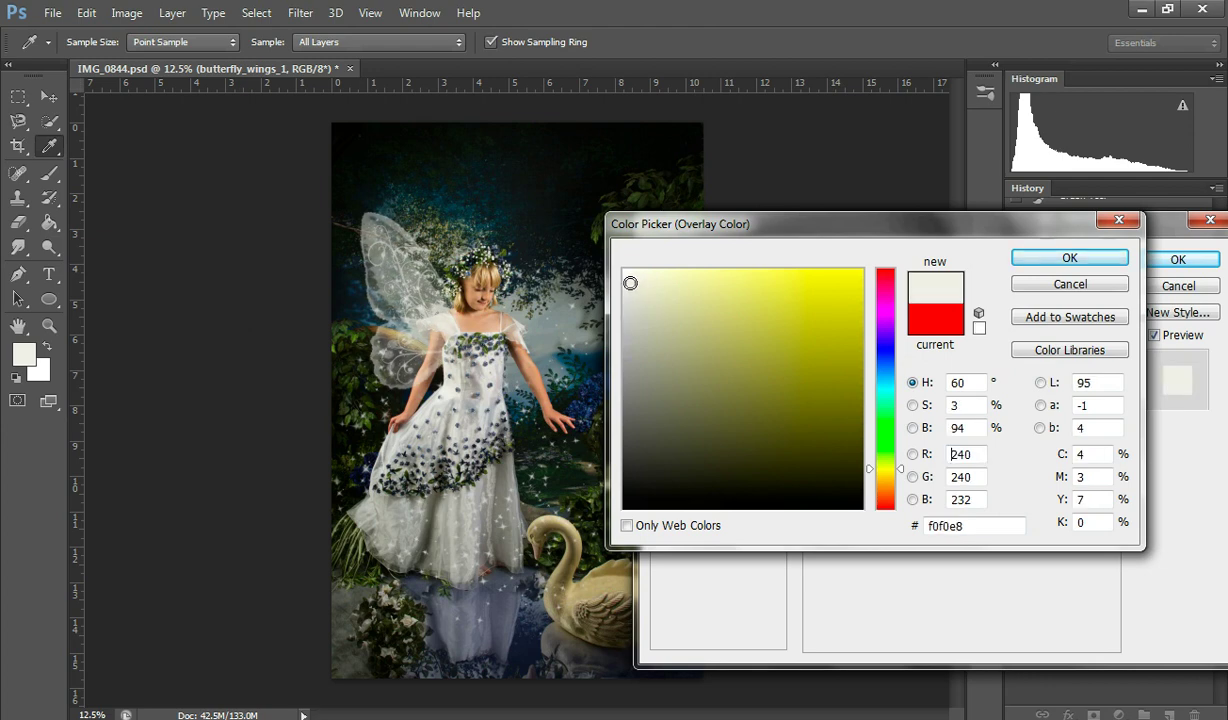
click(1072, 262)
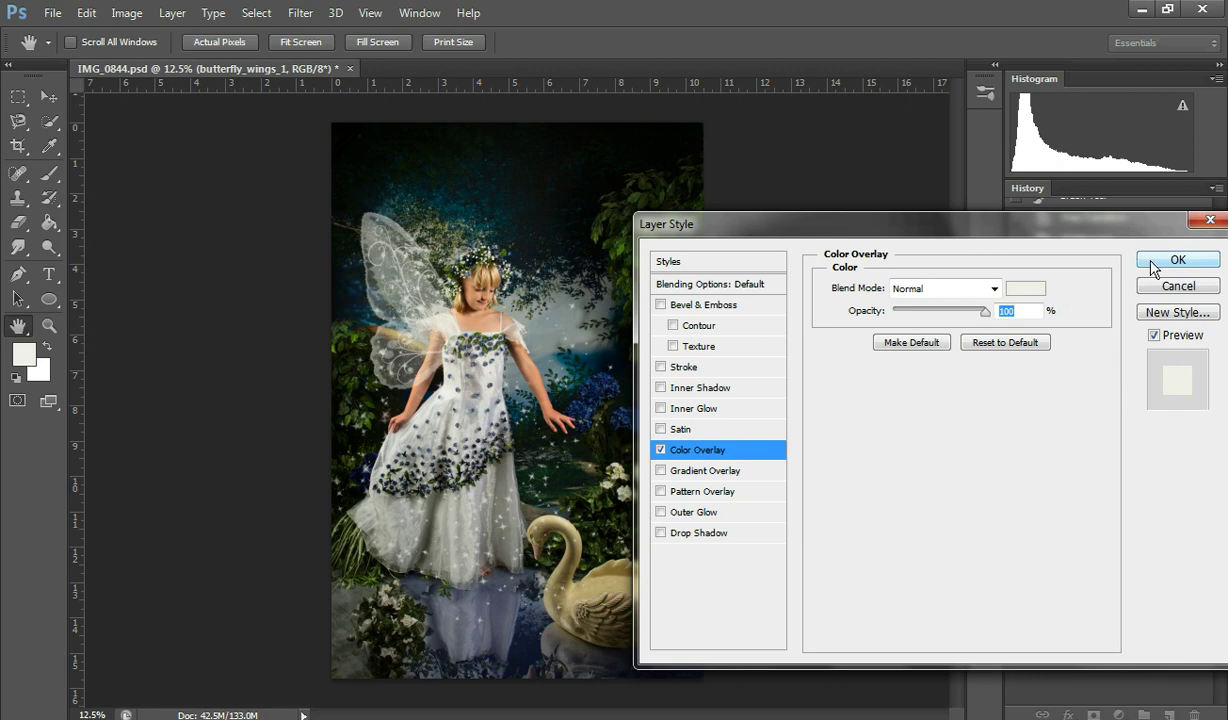
Apply the colour overlay, add a layer mask to the wings, and paint black over the girl's arm
click(1162, 262)
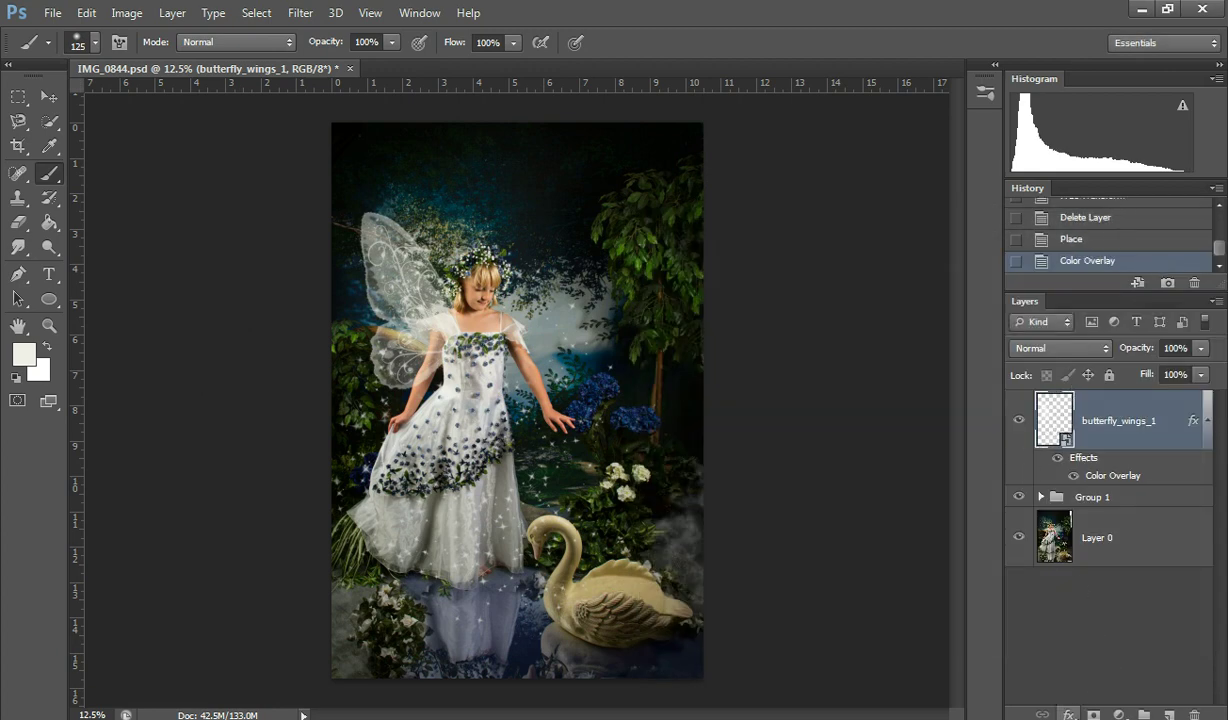
click(1094, 715)
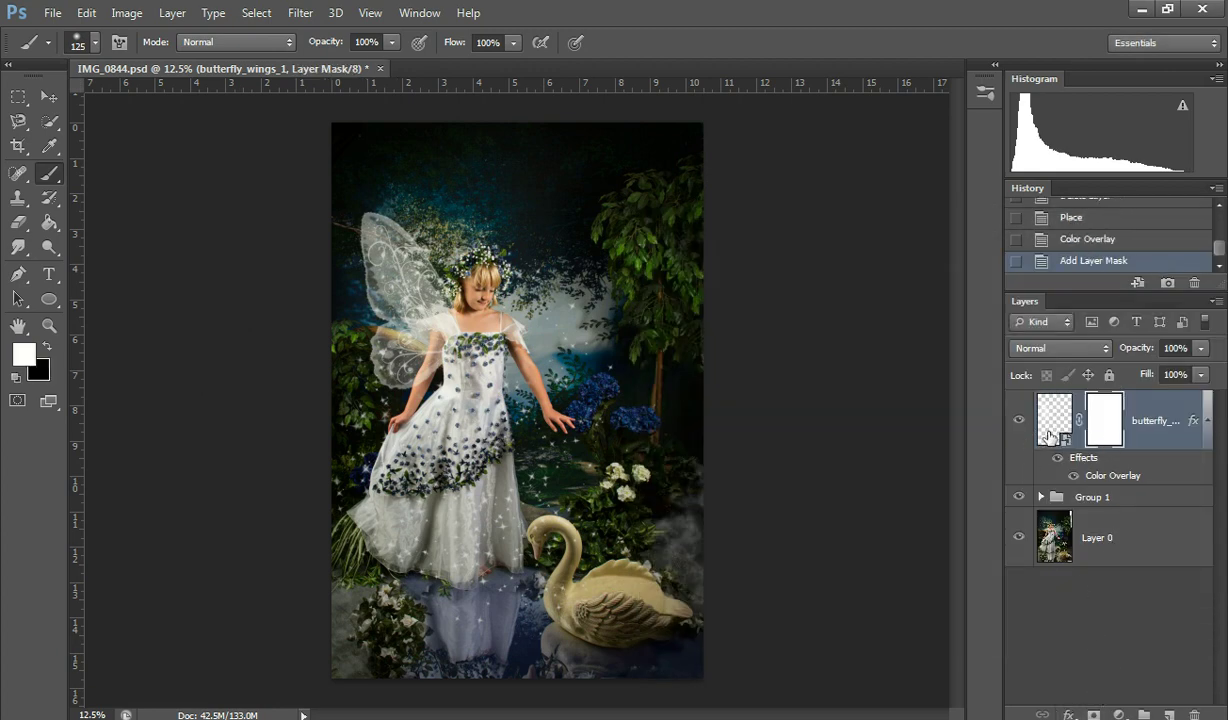
click(48, 347)
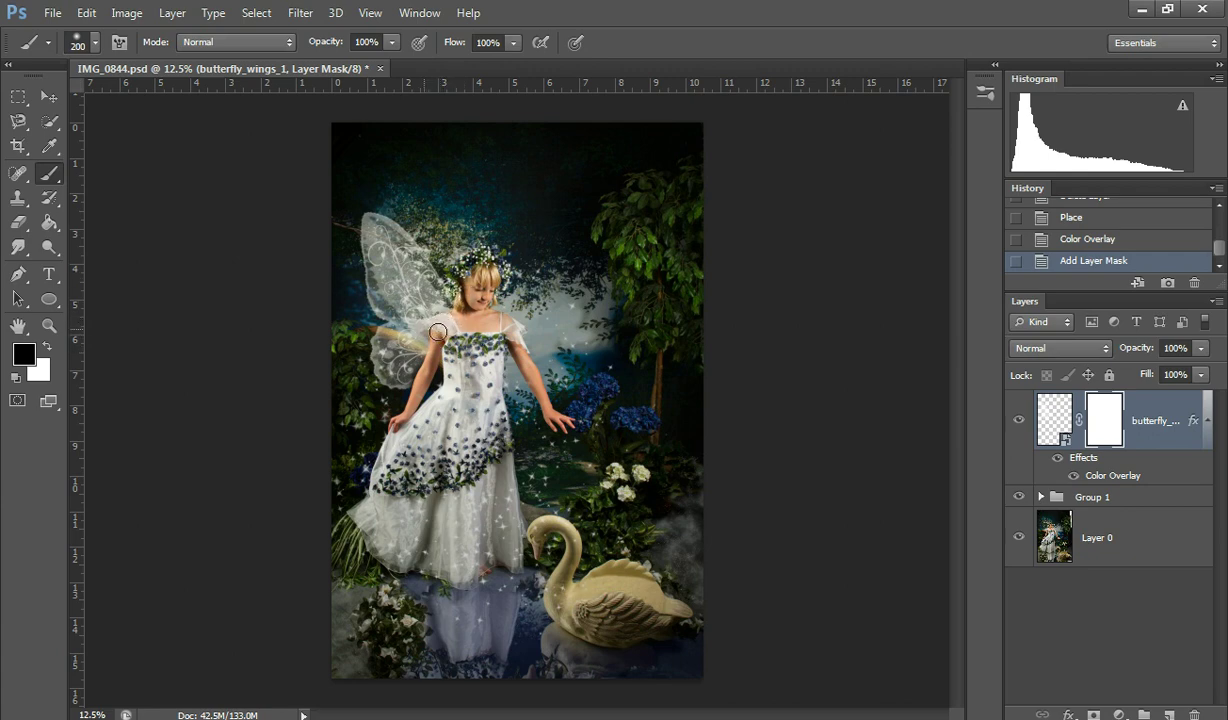
drag(429, 386, 415, 414)
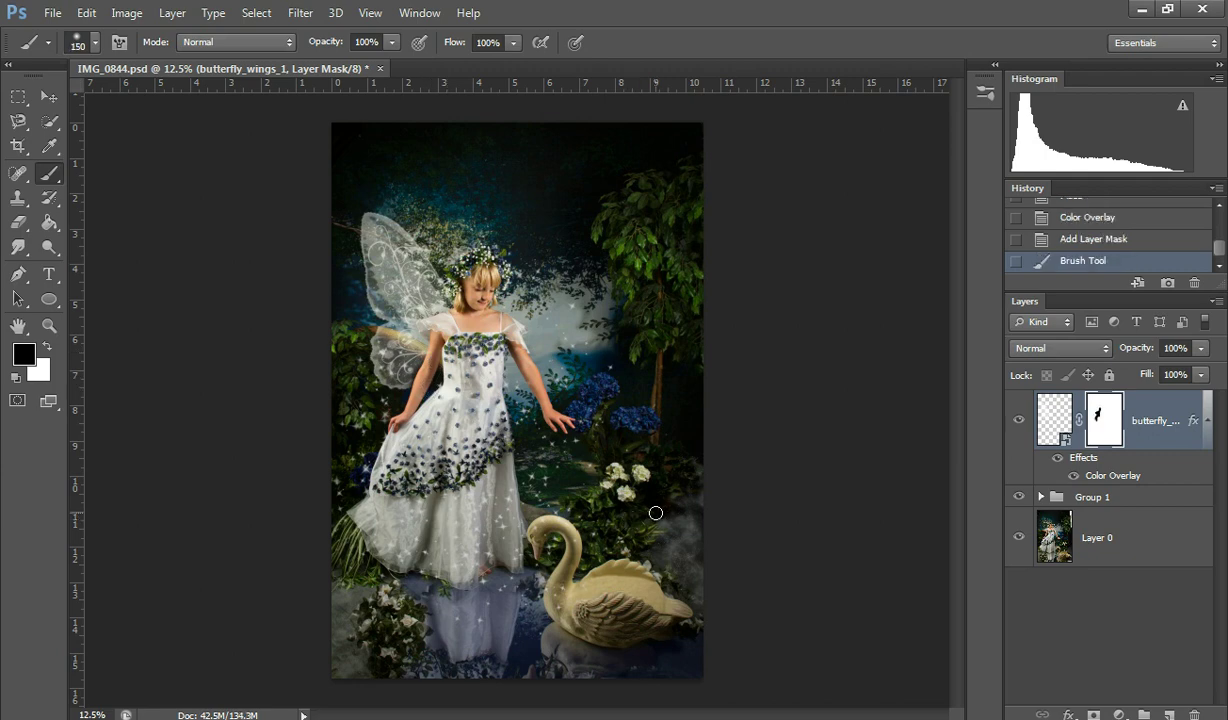
Refine the mask edge along the arm with a 70 px brush, switching between white and black
key(ctrl+plus)
key(ctrl+plus)
key(ctrl+plus)
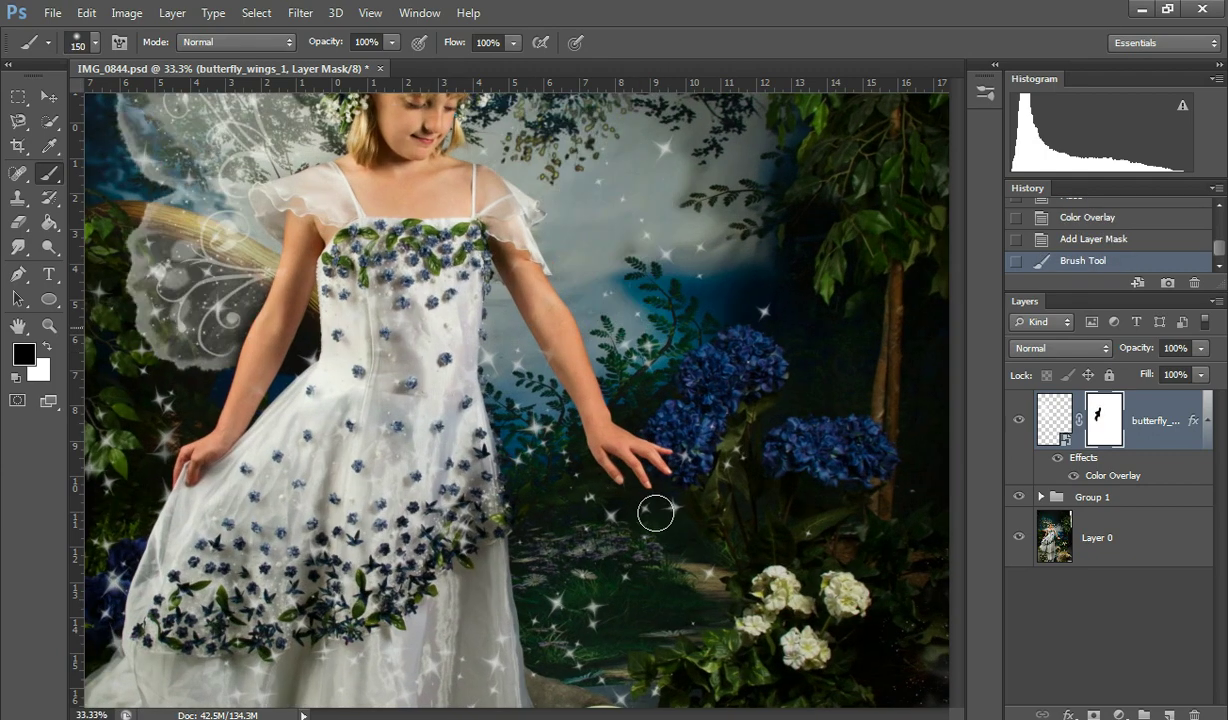
key(bracketleft)
key(bracketleft)
key(bracketleft)
key(bracketleft)
key(bracketleft)
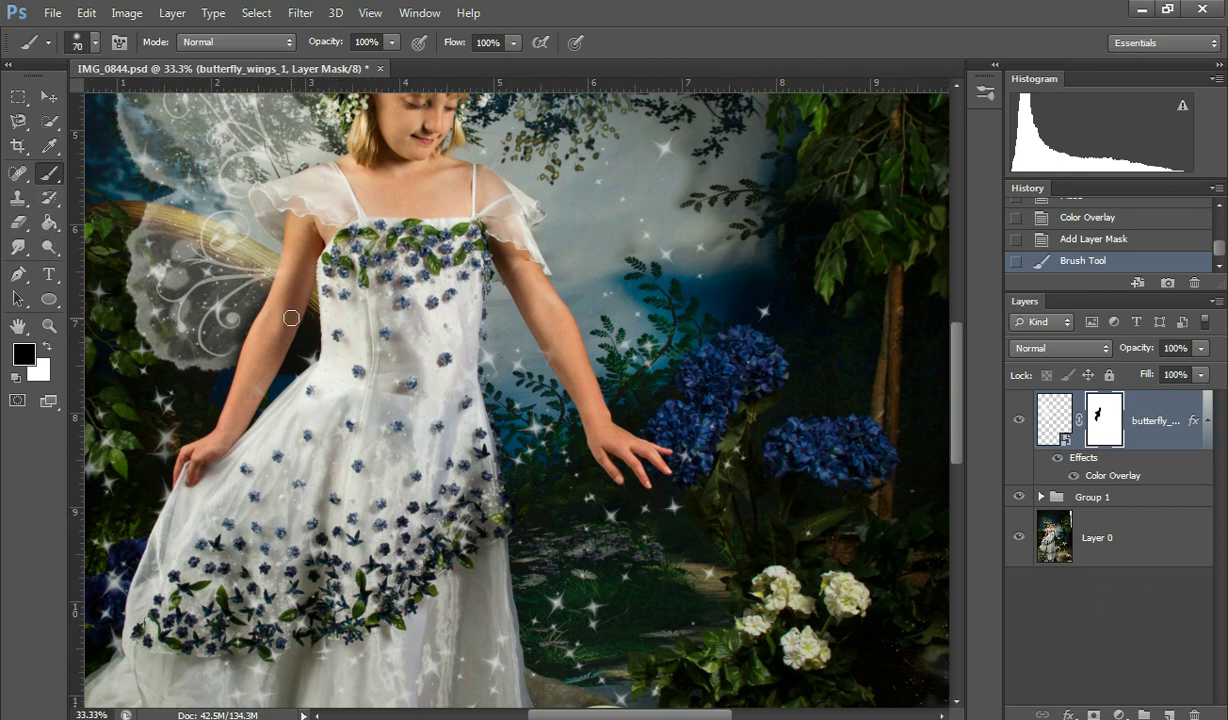
key(x)
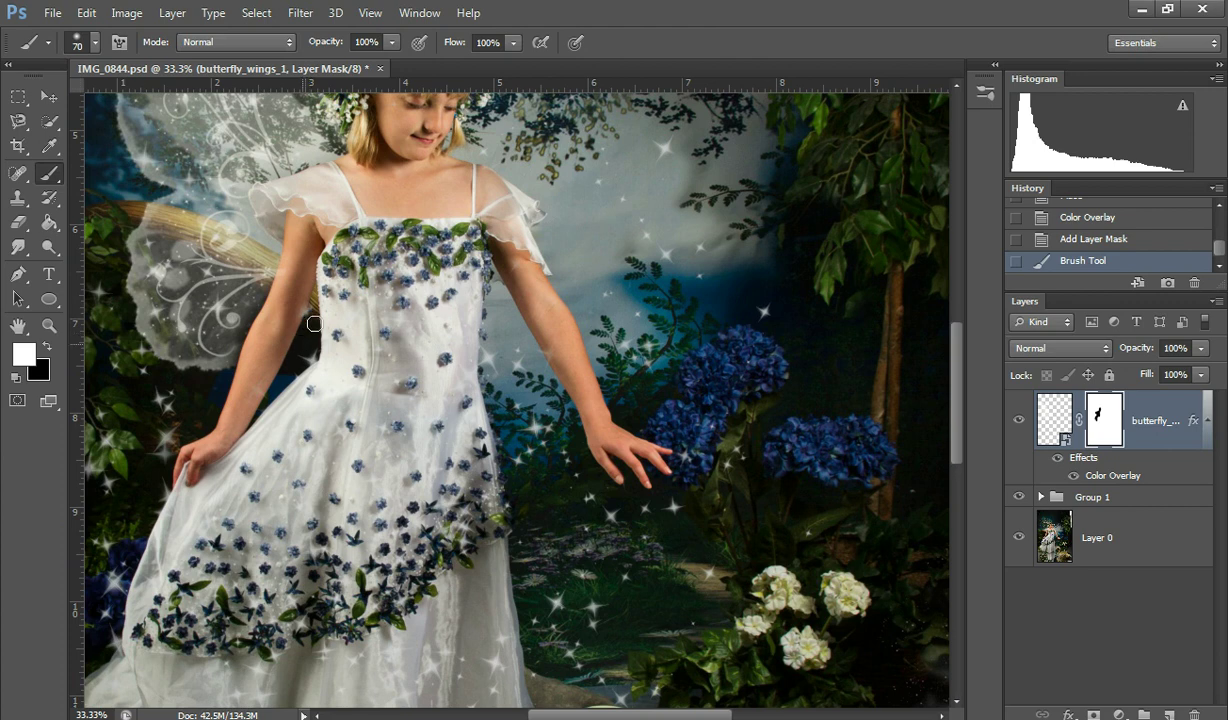
mouse_move(316, 281)
mouse_down()
mouse_move(285, 301)
mouse_move(327, 289)
mouse_move(327, 310)
mouse_up()
key(x)
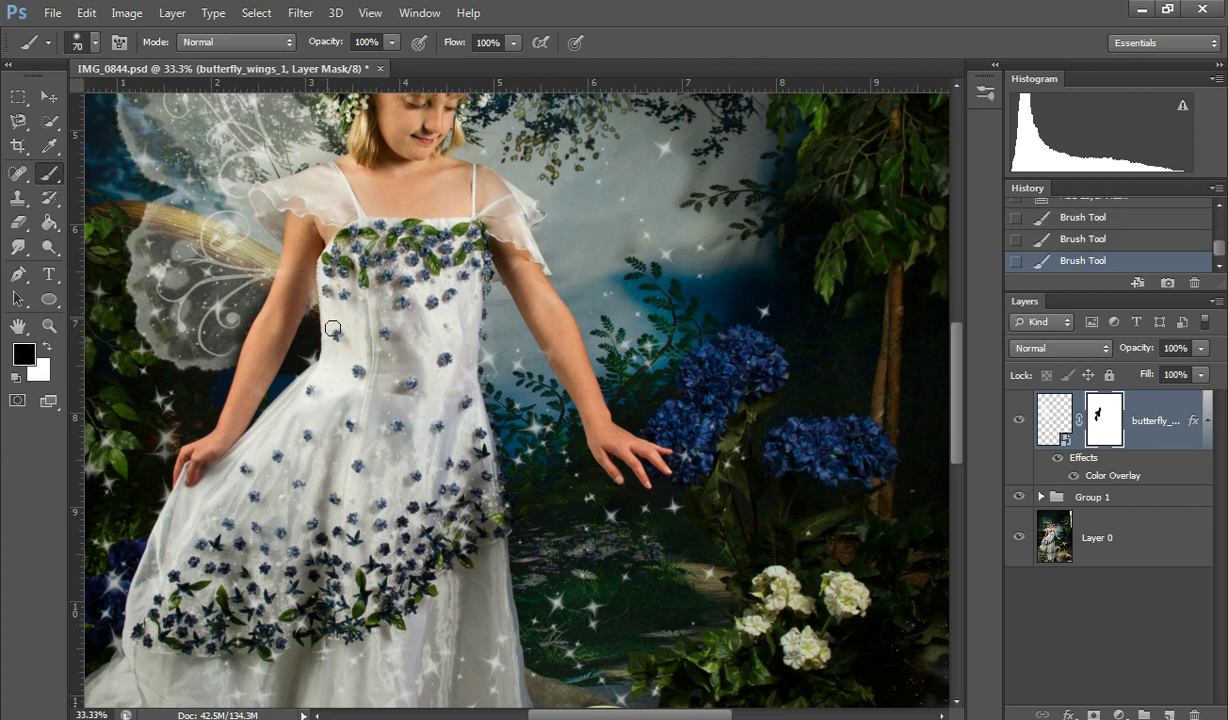
key(ctrl+minus)
key(ctrl+minus)
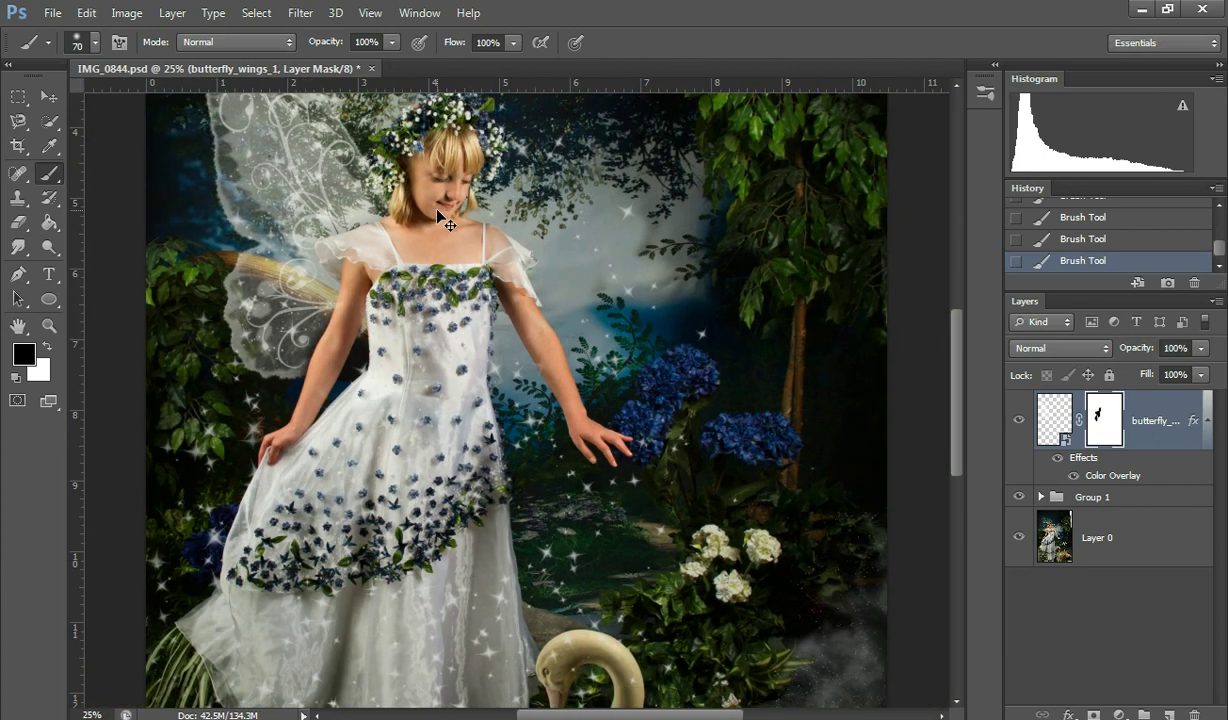